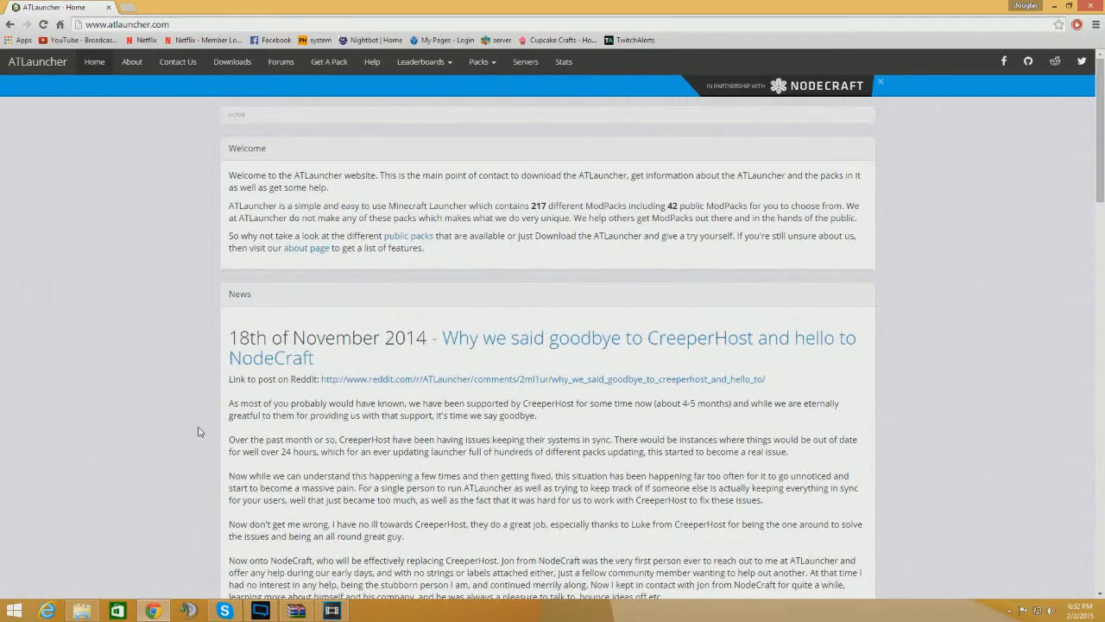
# Open the Downloads page of the ATLauncher website
pyautogui.scroll(-3, 198, 432)
pyautogui.scroll(3, 197, 431)
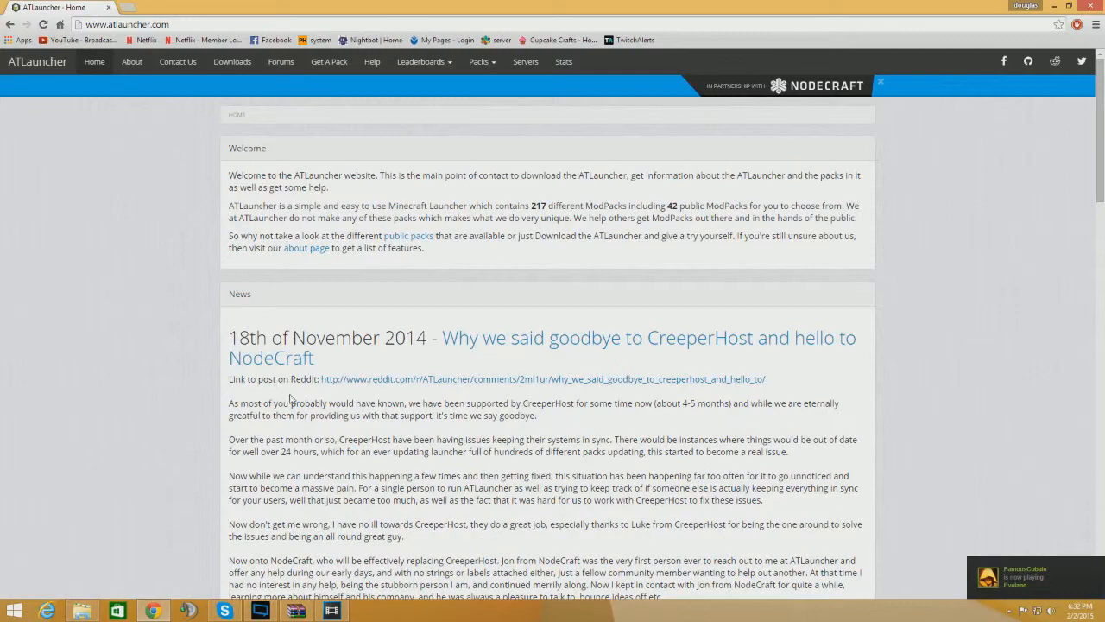
pyautogui.scroll(-2, 290, 399)
pyautogui.scroll(2, 291, 399)
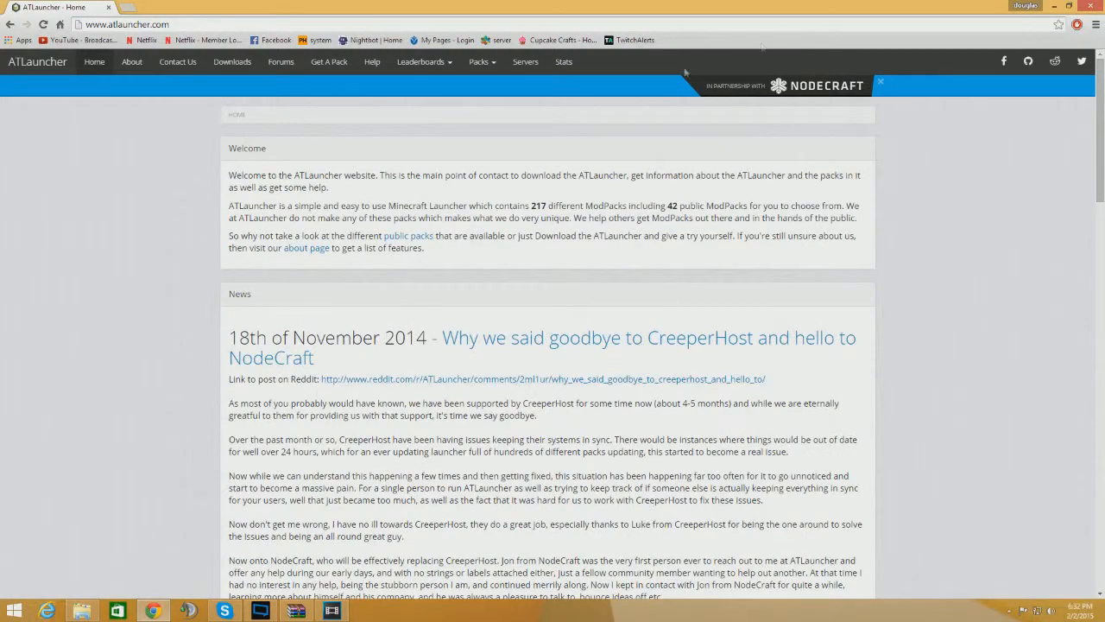
pyautogui.click(227, 71)
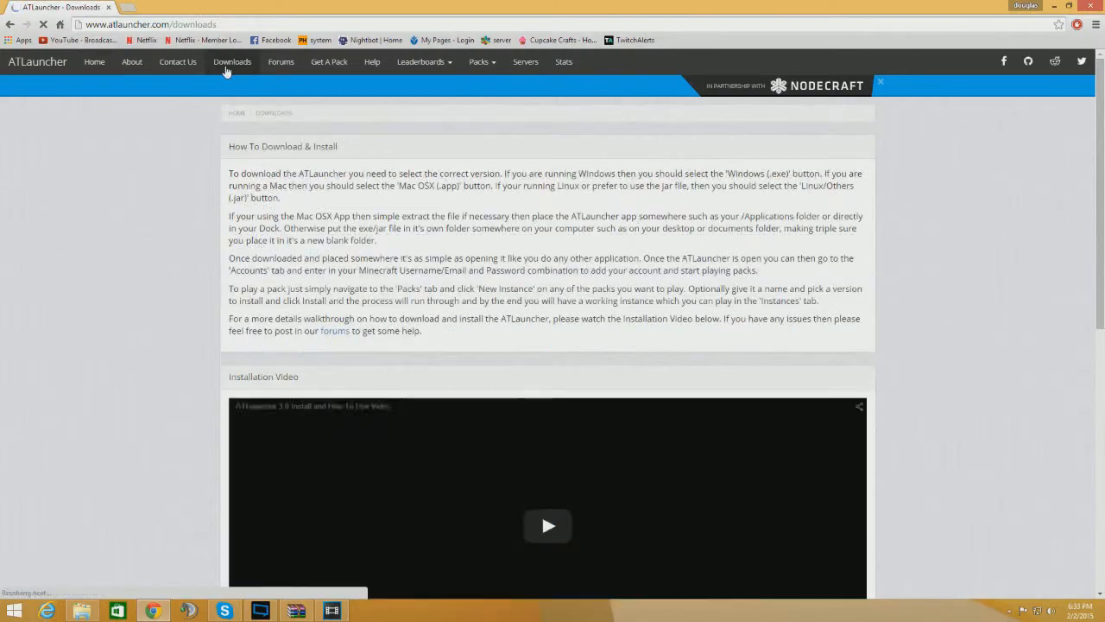
# Download the Windows (.exe) version of ATLauncher
pyautogui.scroll(-3, 122, 251)
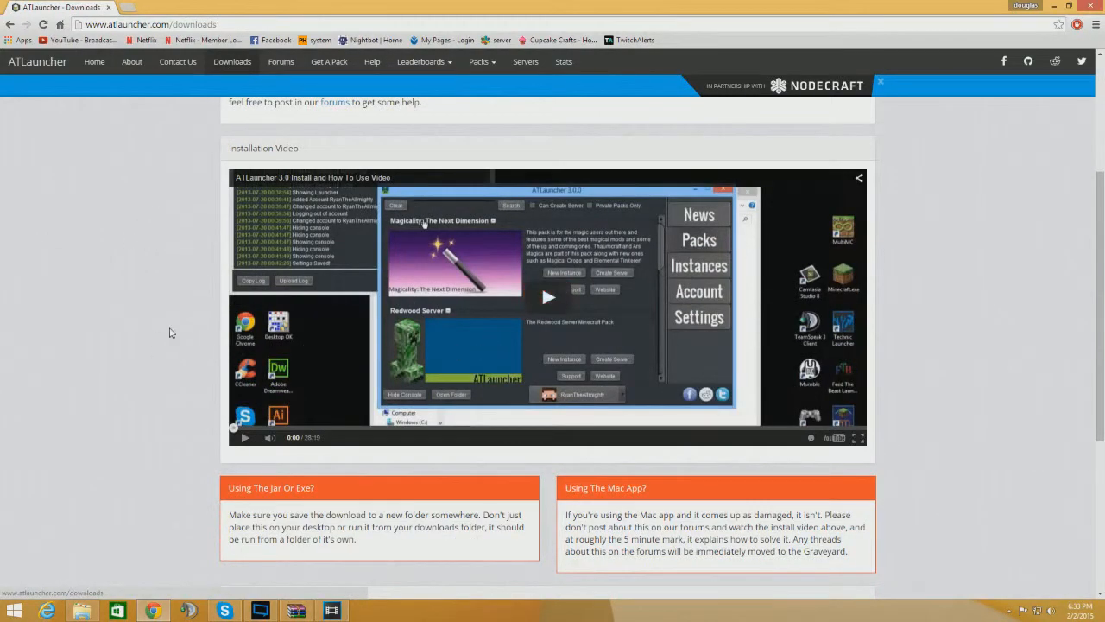
pyautogui.scroll(-1, 170, 332)
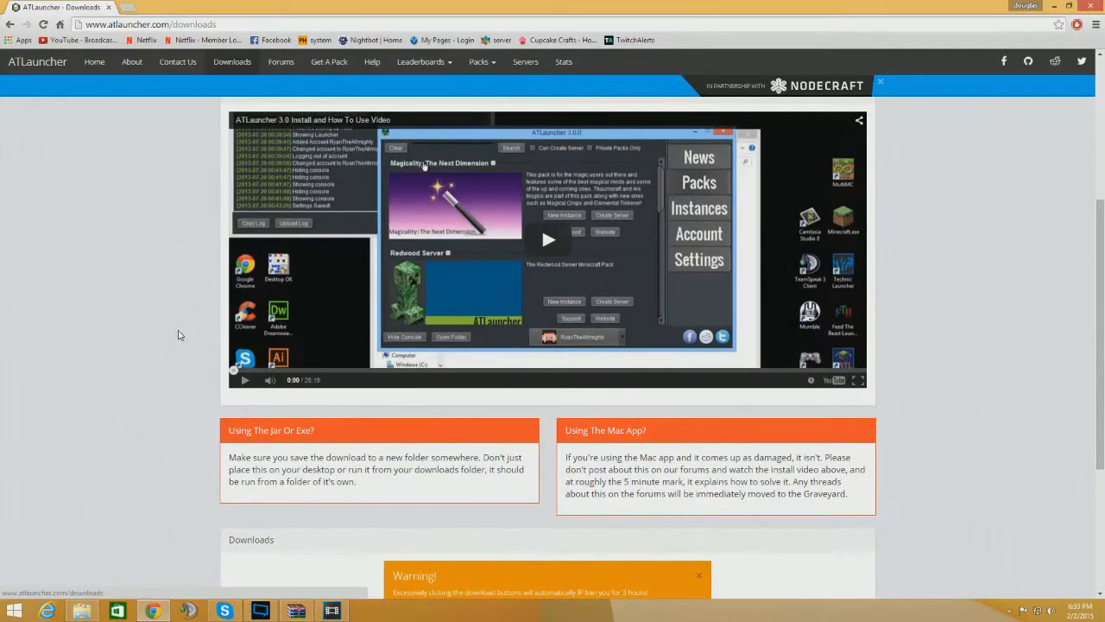
pyautogui.scroll(-4, 178, 335)
pyautogui.scroll(3, 178, 335)
pyautogui.scroll(-3, 179, 335)
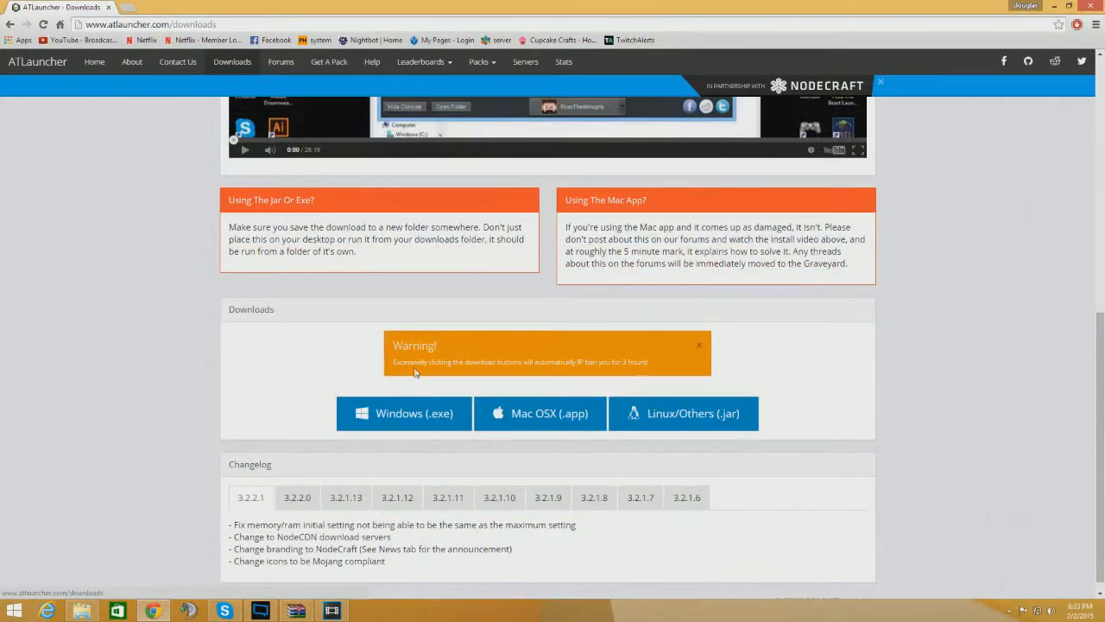
pyautogui.click(401, 426)
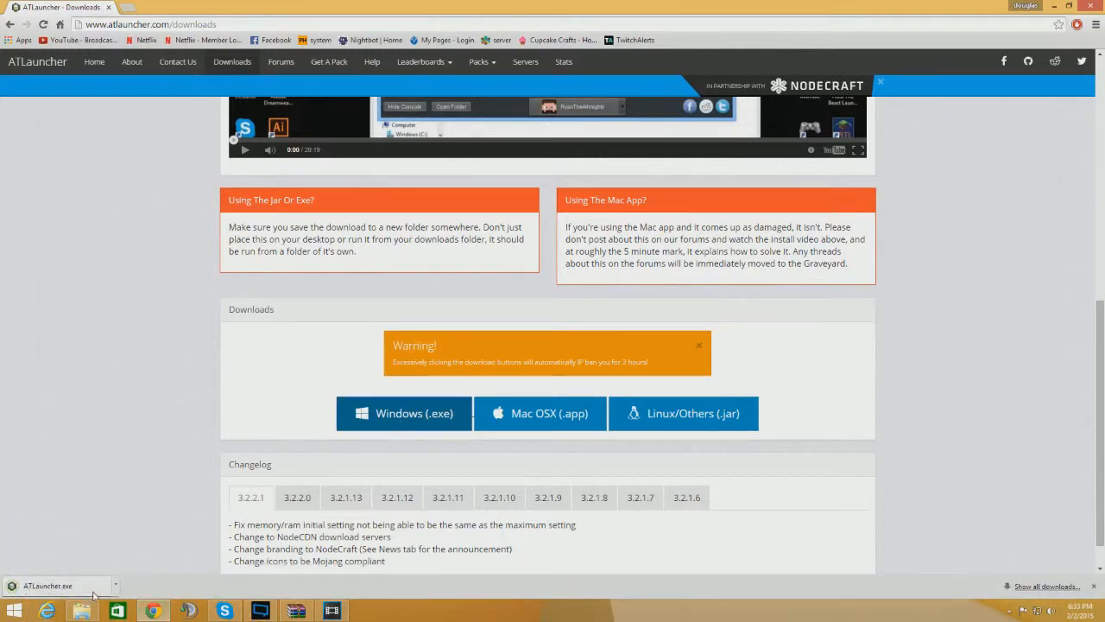
# Create a new folder on the desktop named atlauncher
pyautogui.click(1069, 7)
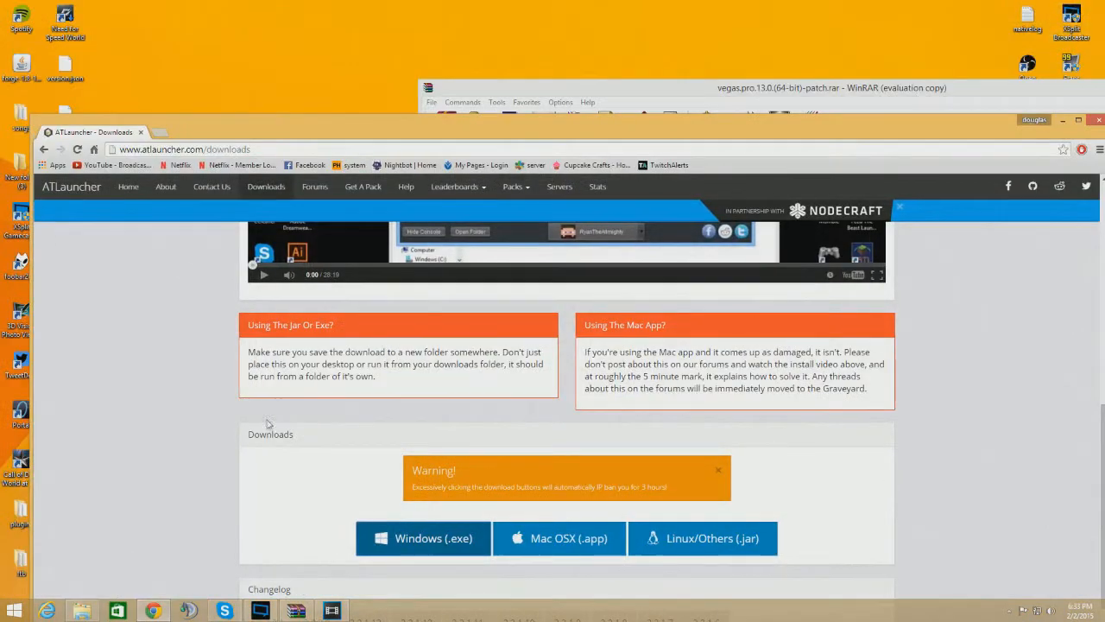
pyautogui.rightClick(250, 58)
pyautogui.moveTo(363, 164)
pyautogui.click(455, 169)
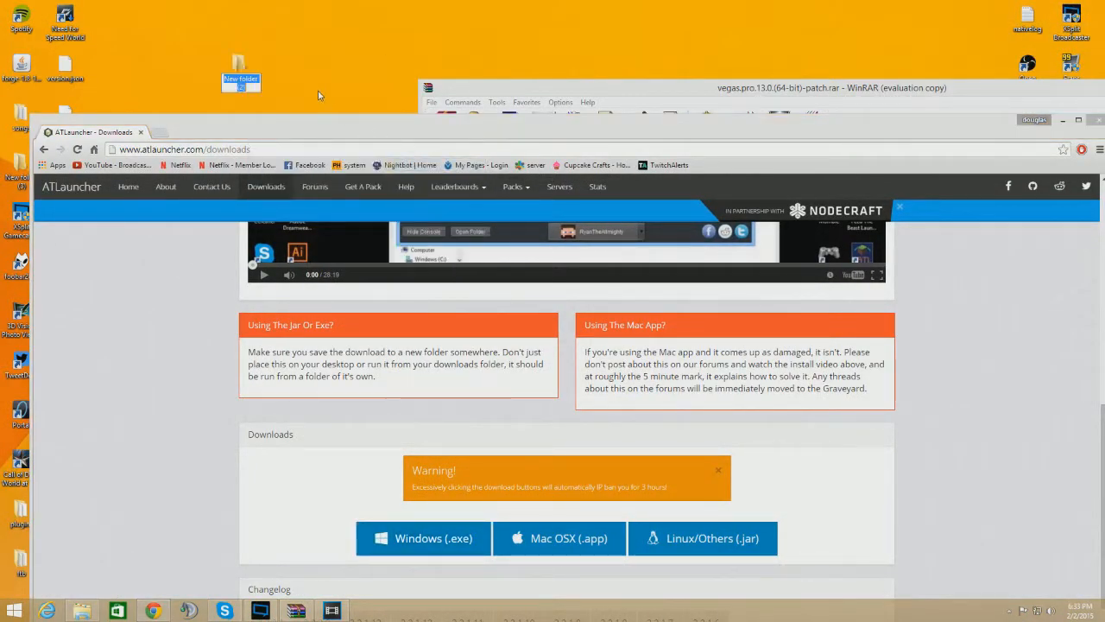
pyautogui.write('atl')
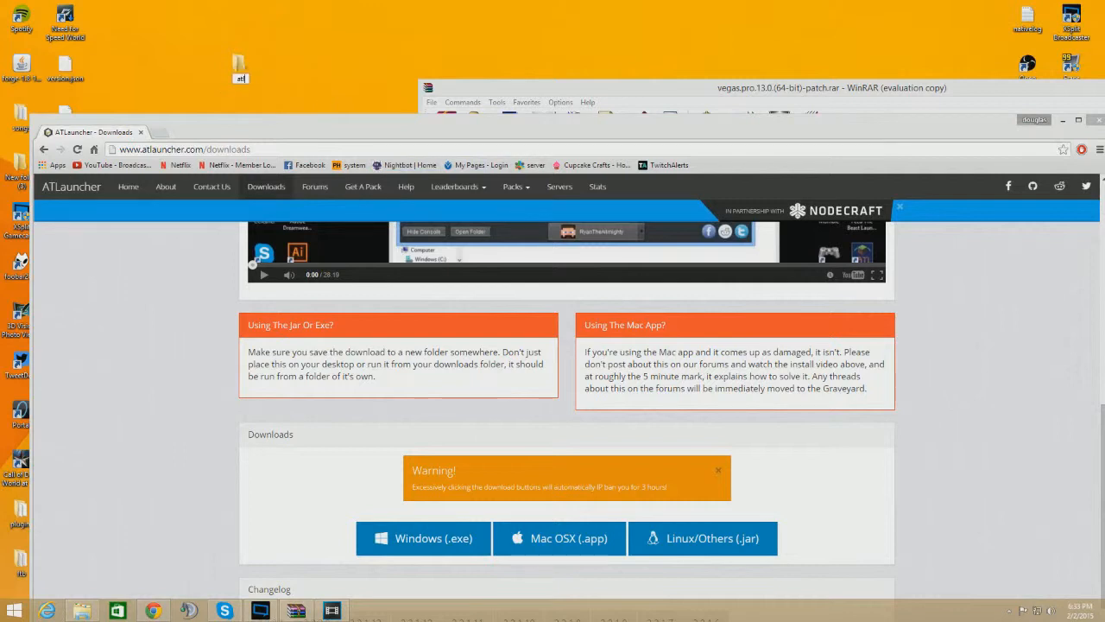
pyautogui.write('auncher')
pyautogui.press('Return')
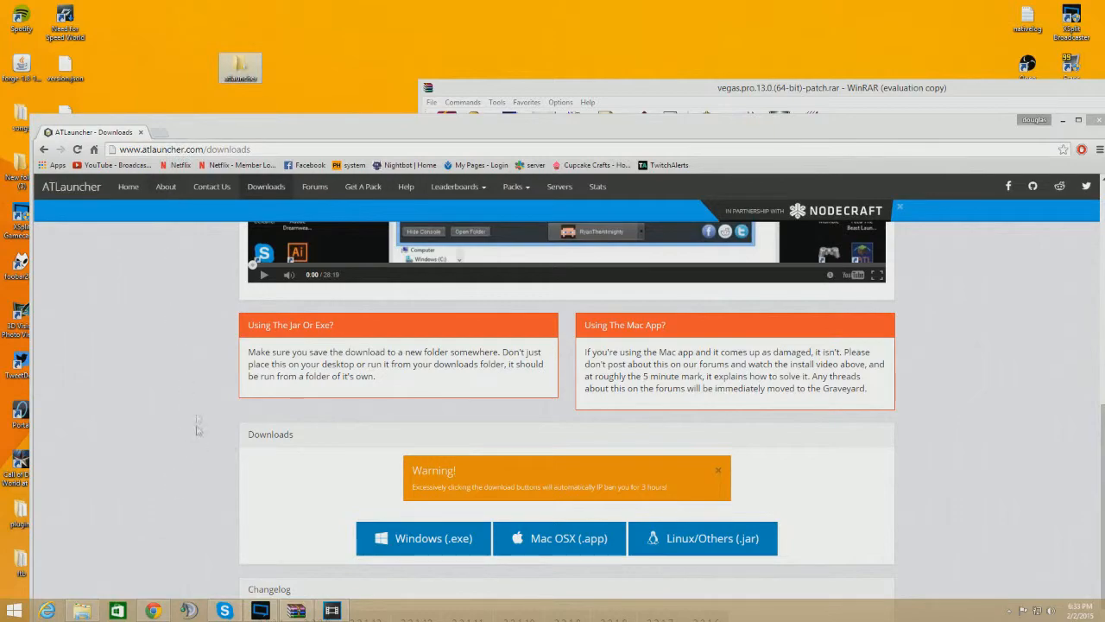
# Move the downloaded ATLauncher.exe into the atlauncher desktop folder
pyautogui.moveTo(482, 128); pyautogui.dragTo(763, 3)
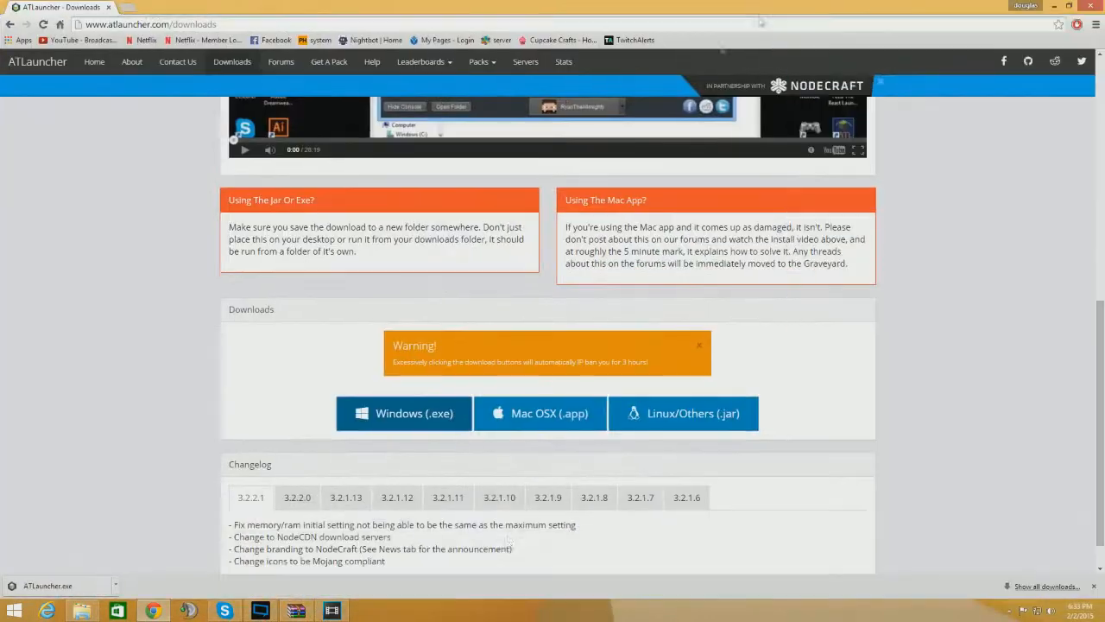
pyautogui.doubleClick(567, 6)
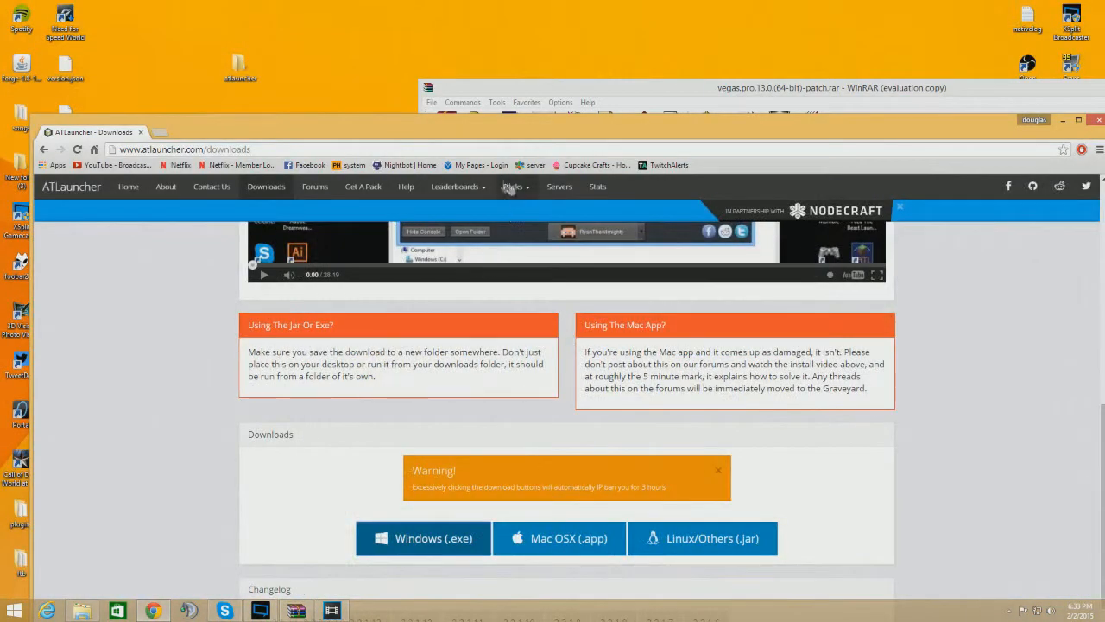
pyautogui.moveTo(485, 125); pyautogui.dragTo(719, 19)
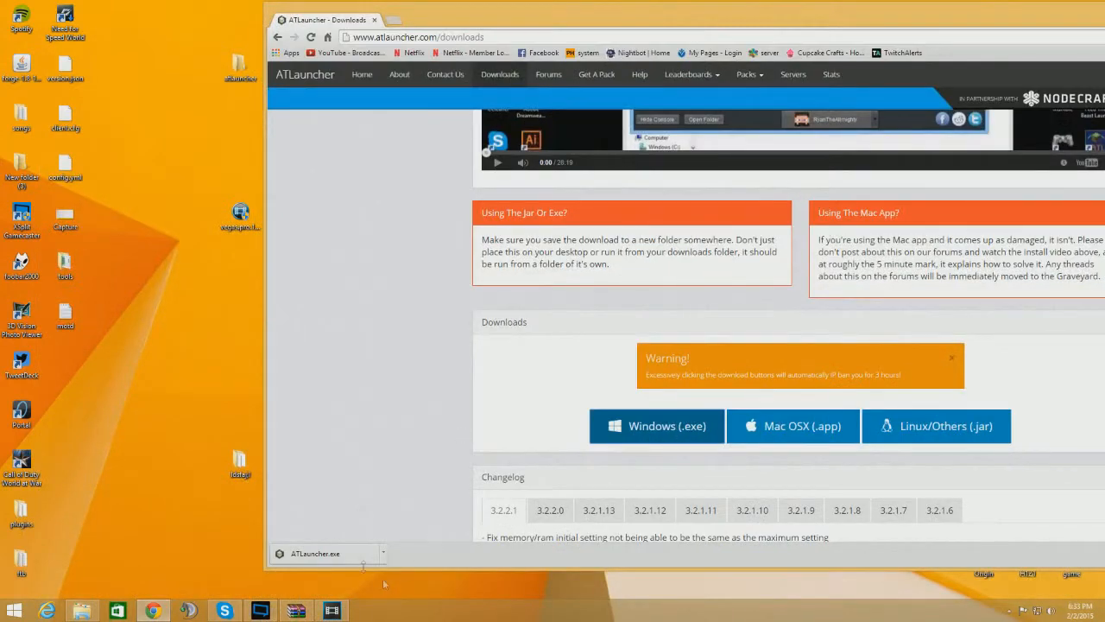
pyautogui.moveTo(317, 552); pyautogui.dragTo(240, 69)
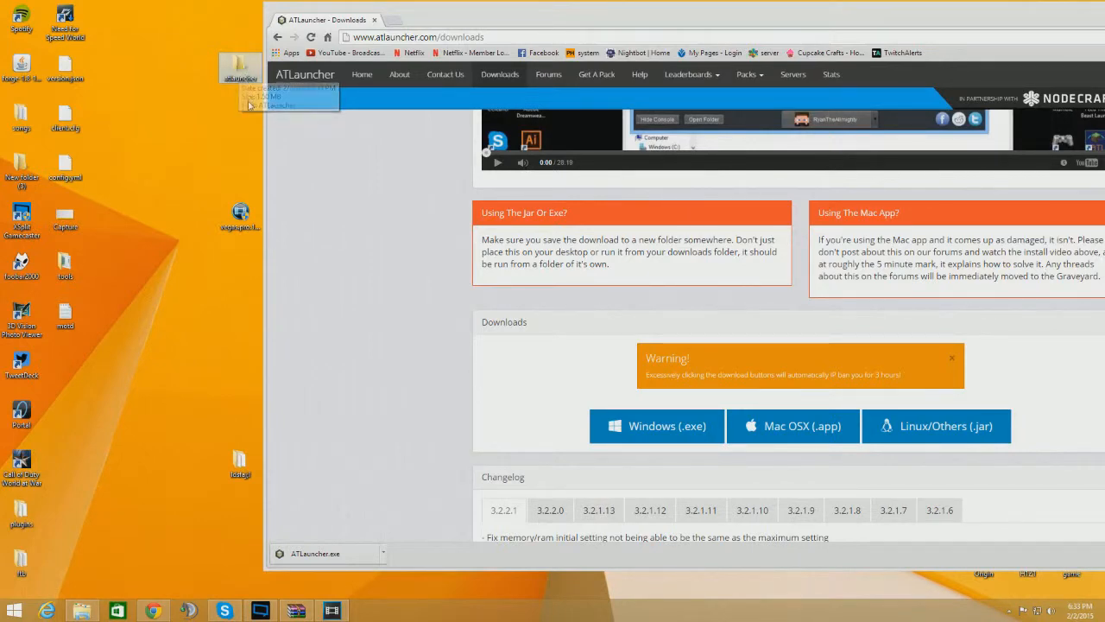
# Run ATLauncher from the atlauncher folder and save the initial setup with English language
pyautogui.doubleClick(240, 67)
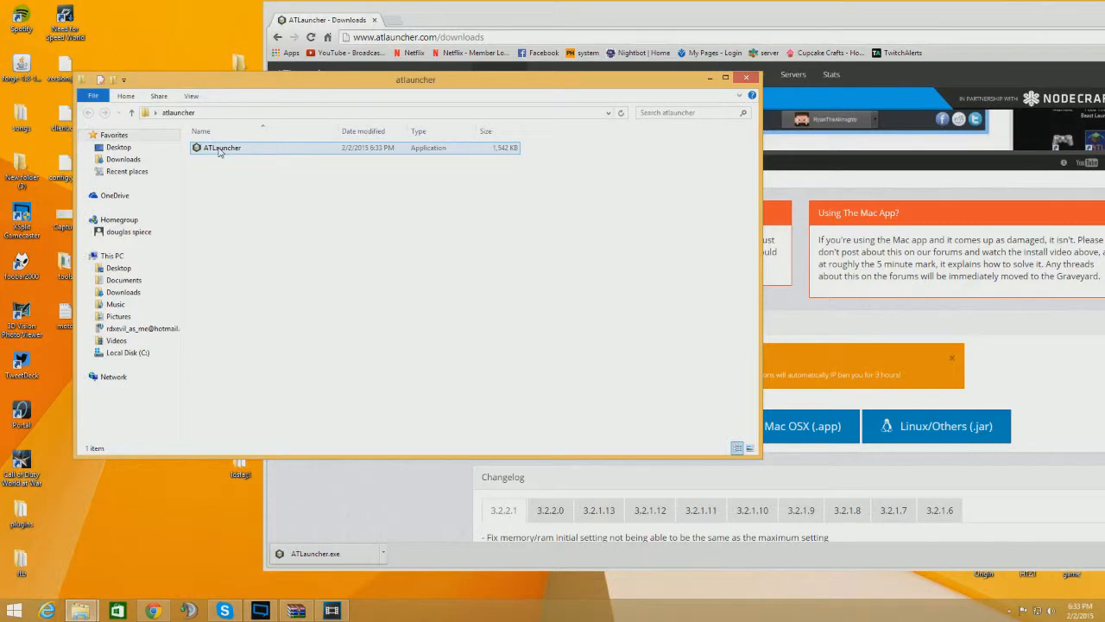
pyautogui.doubleClick(220, 152)
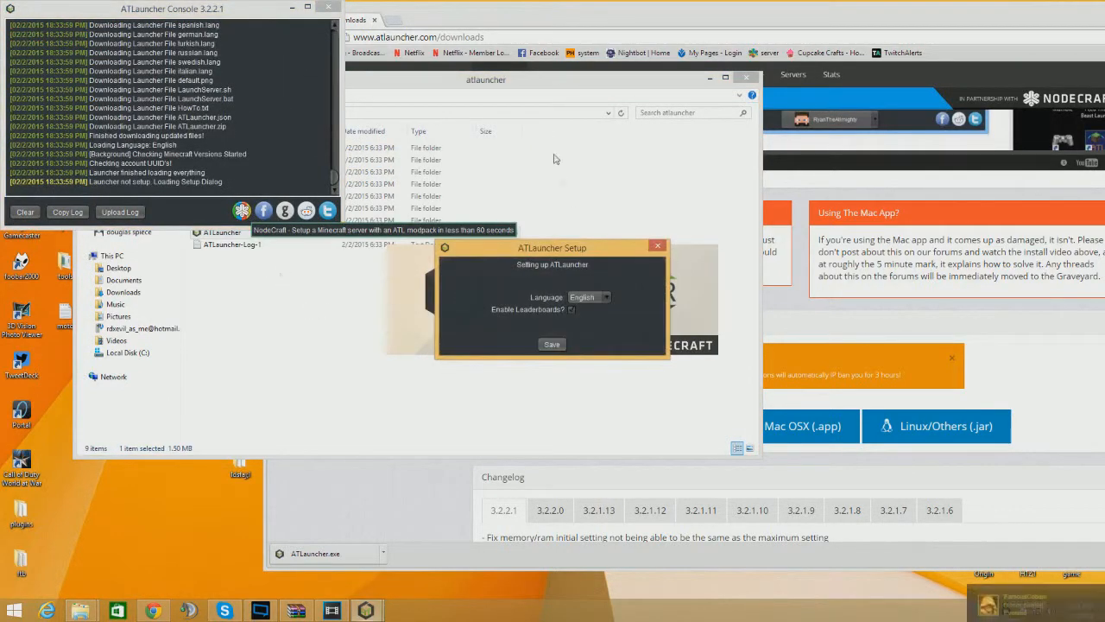
pyautogui.click(551, 345)
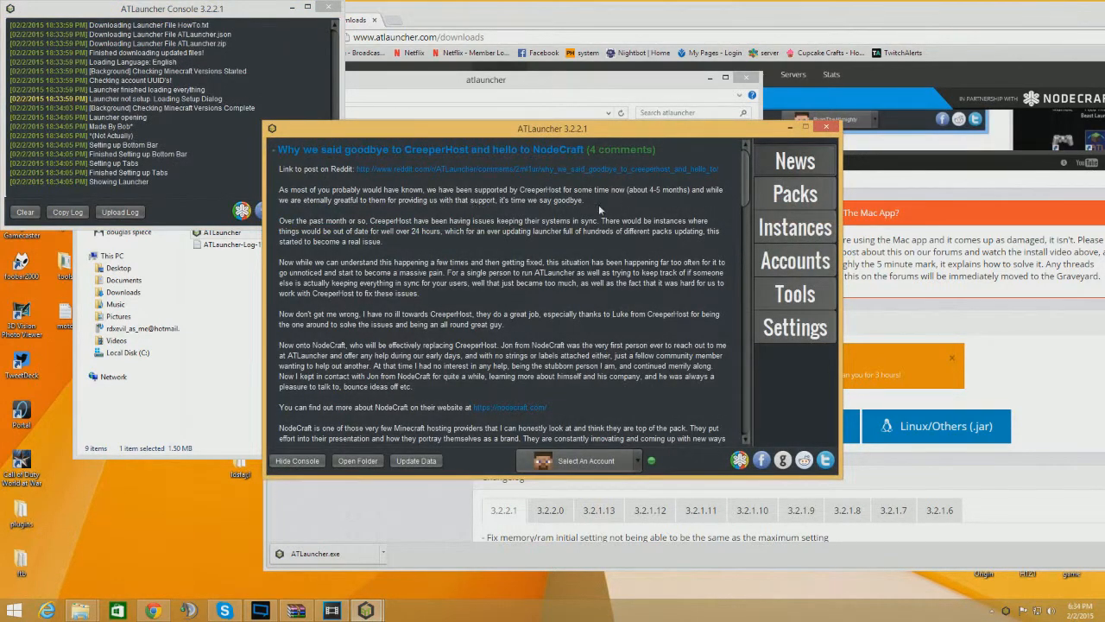
# Install the Karma modpack as a new instance, version 1.4.6.3 (Minecraft 1.7.10), with the default mod selection
pyautogui.click(292, 7)
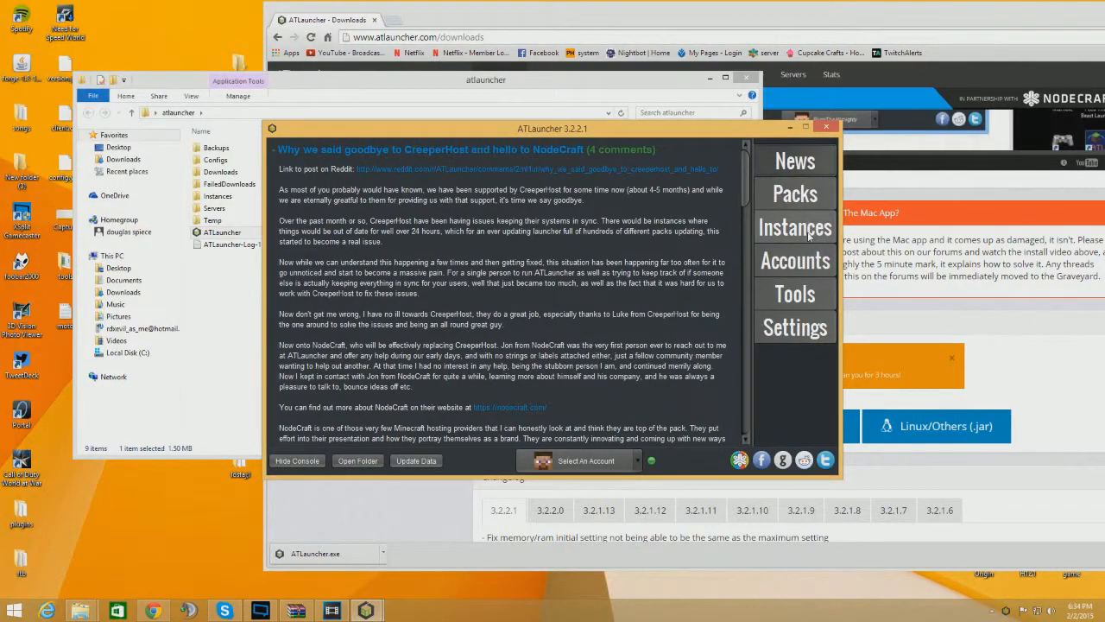
pyautogui.click(803, 258)
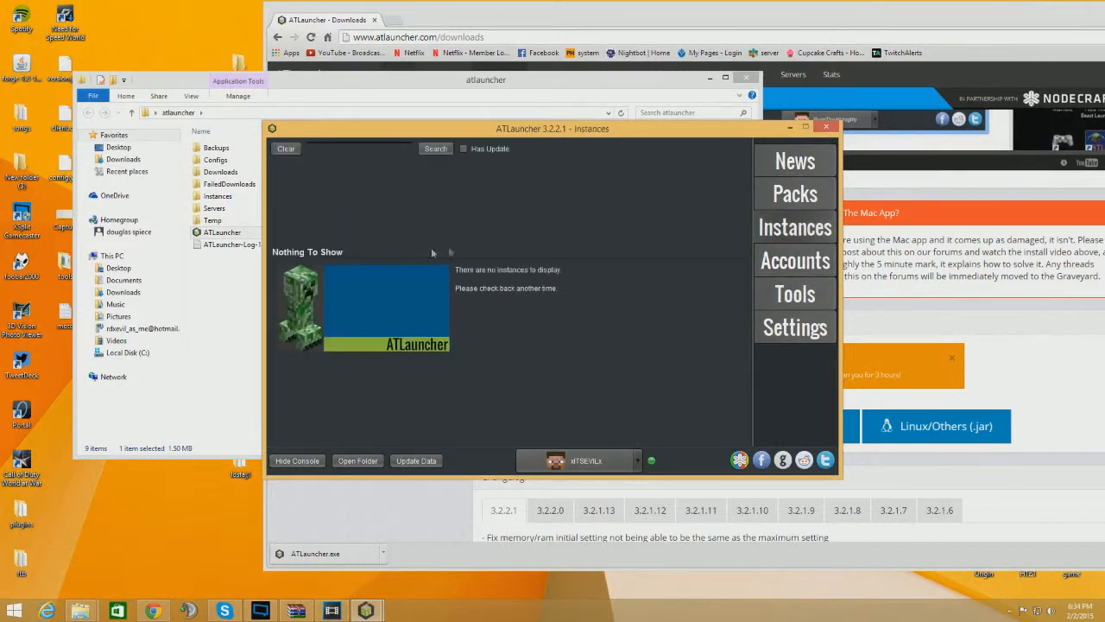
pyautogui.click(798, 198)
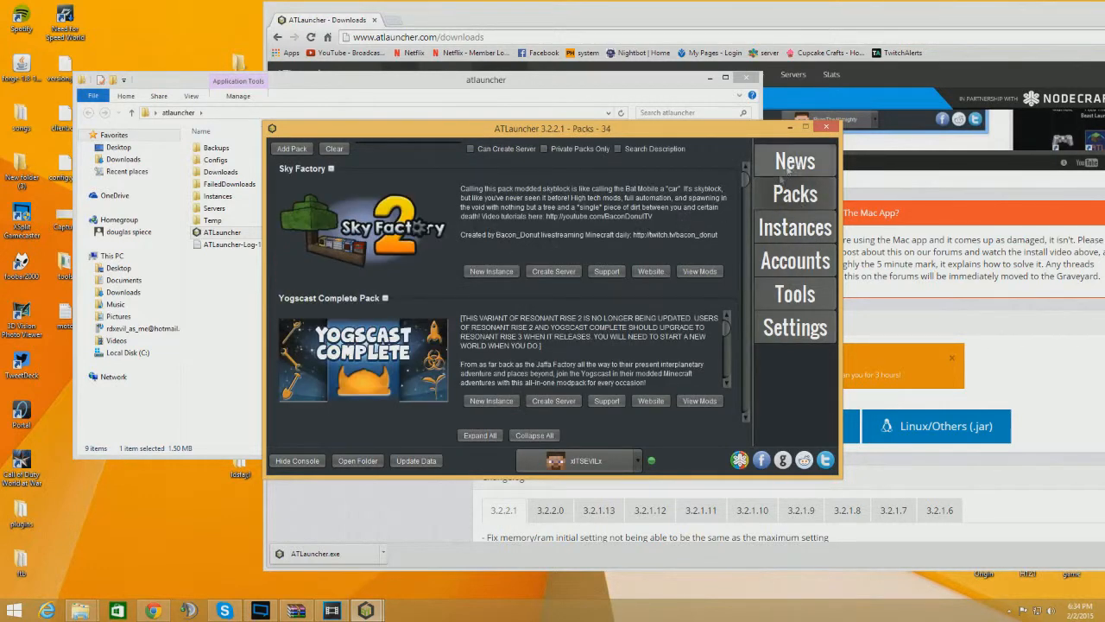
pyautogui.scroll(-10, 360, 267)
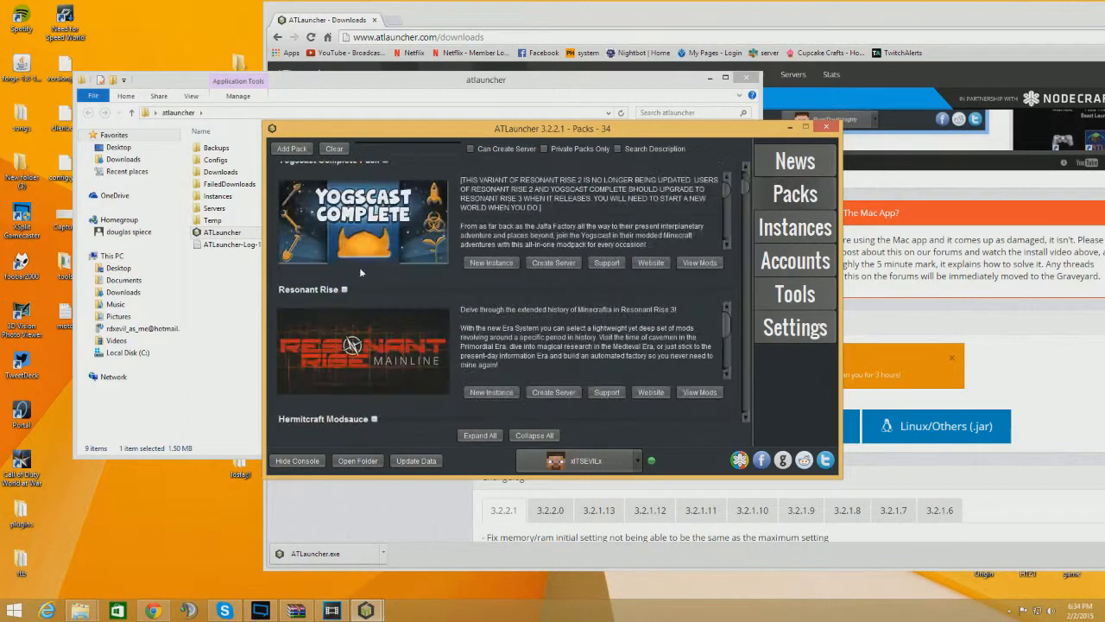
pyautogui.scroll(-8, 359, 278)
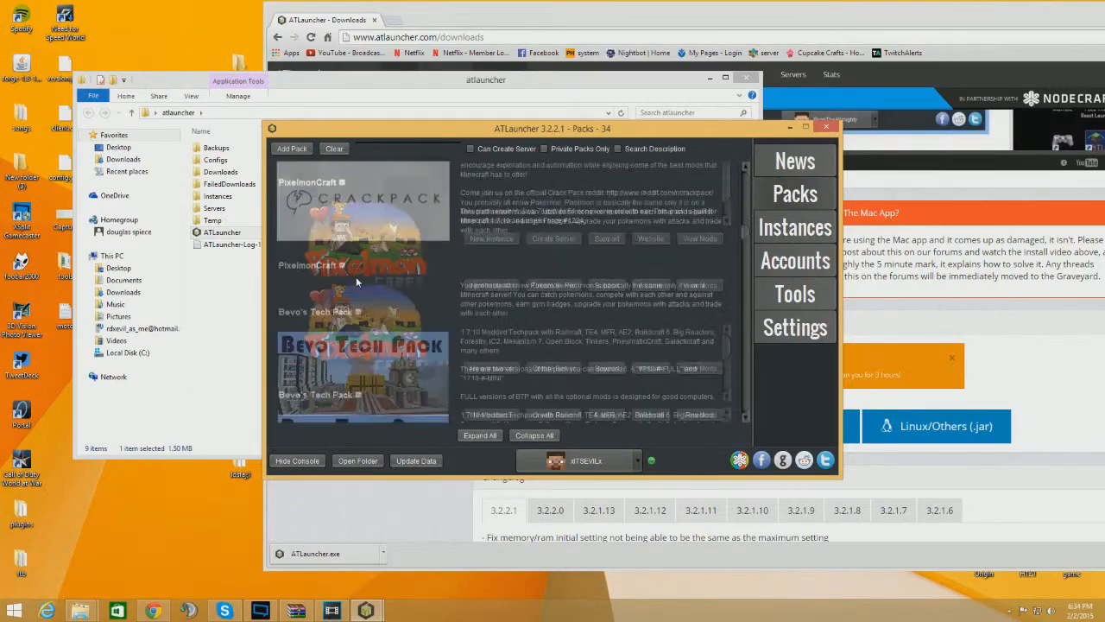
pyautogui.scroll(-10, 352, 277)
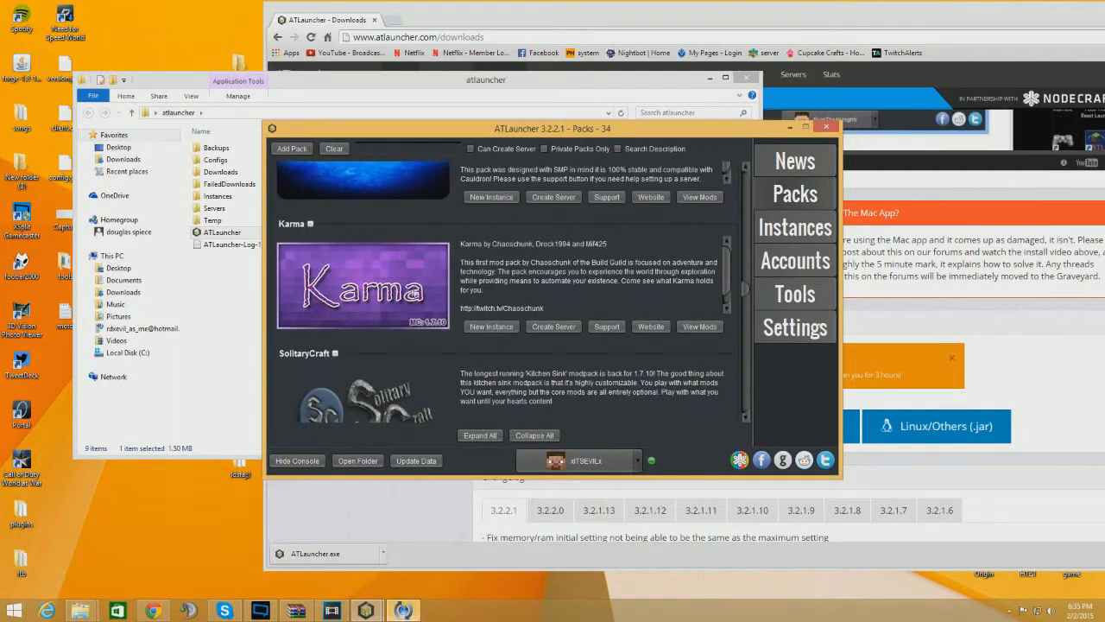
pyautogui.click(496, 327)
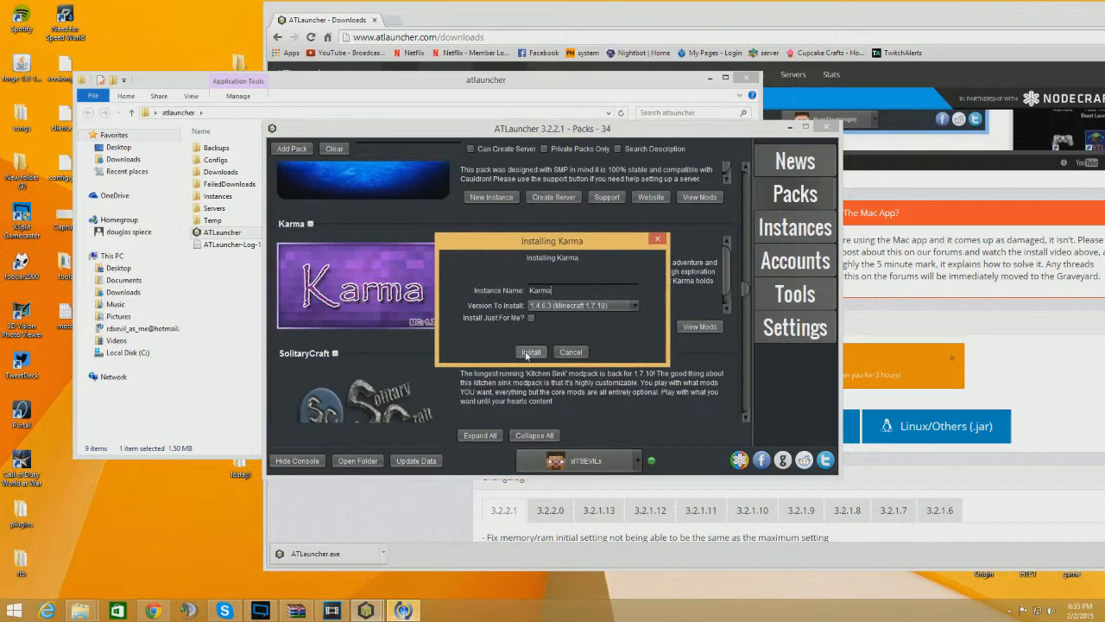
pyautogui.click(531, 352)
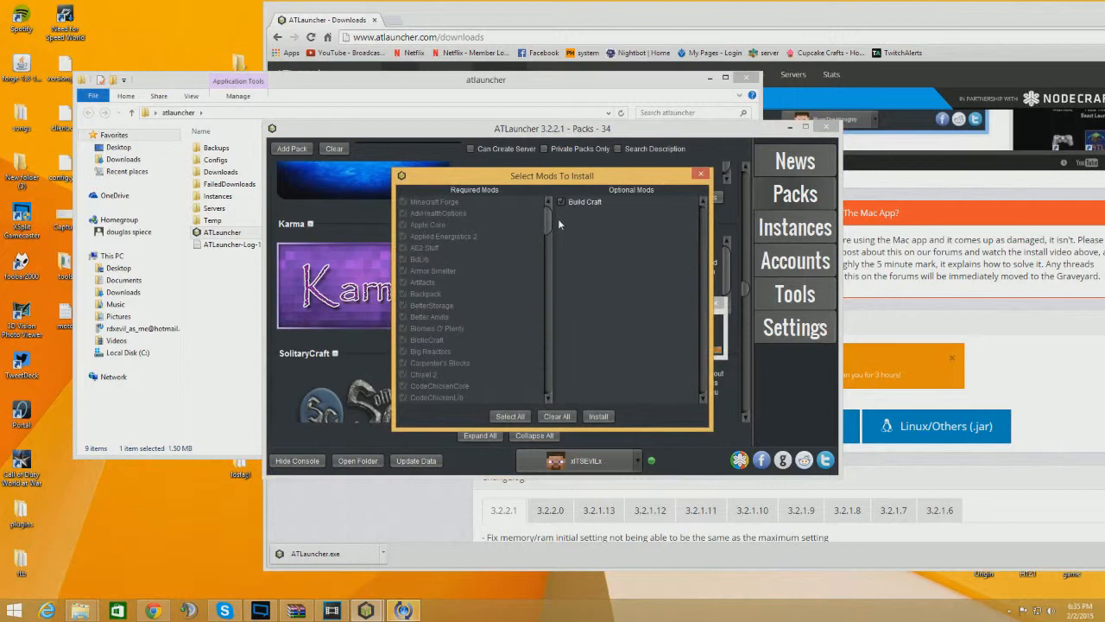
pyautogui.moveTo(547, 226); pyautogui.dragTo(529, 199)
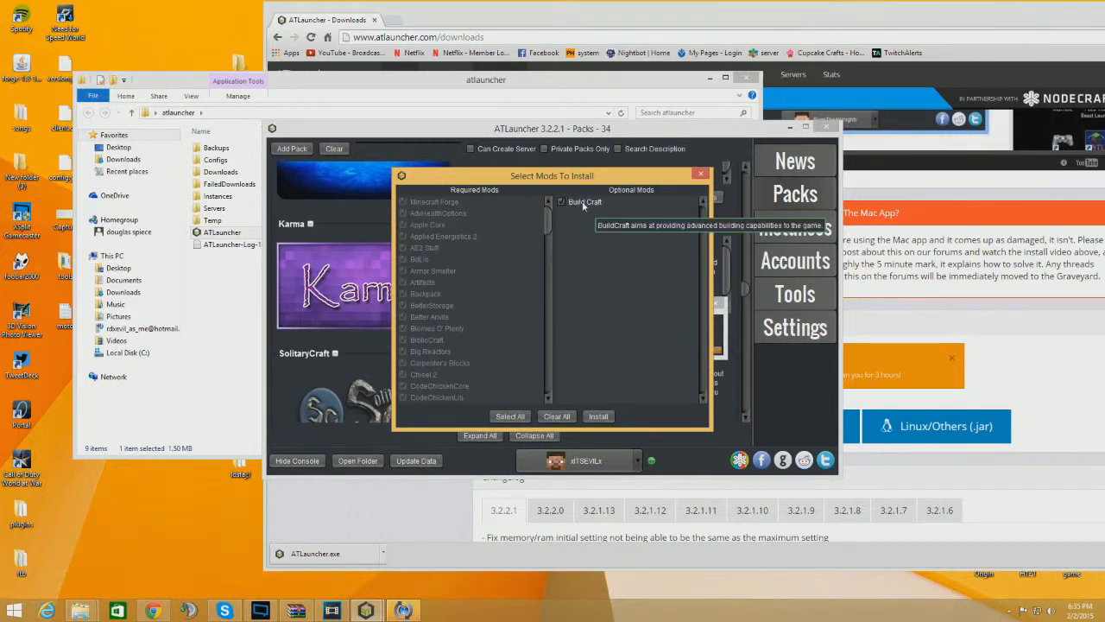
pyautogui.click(600, 416)
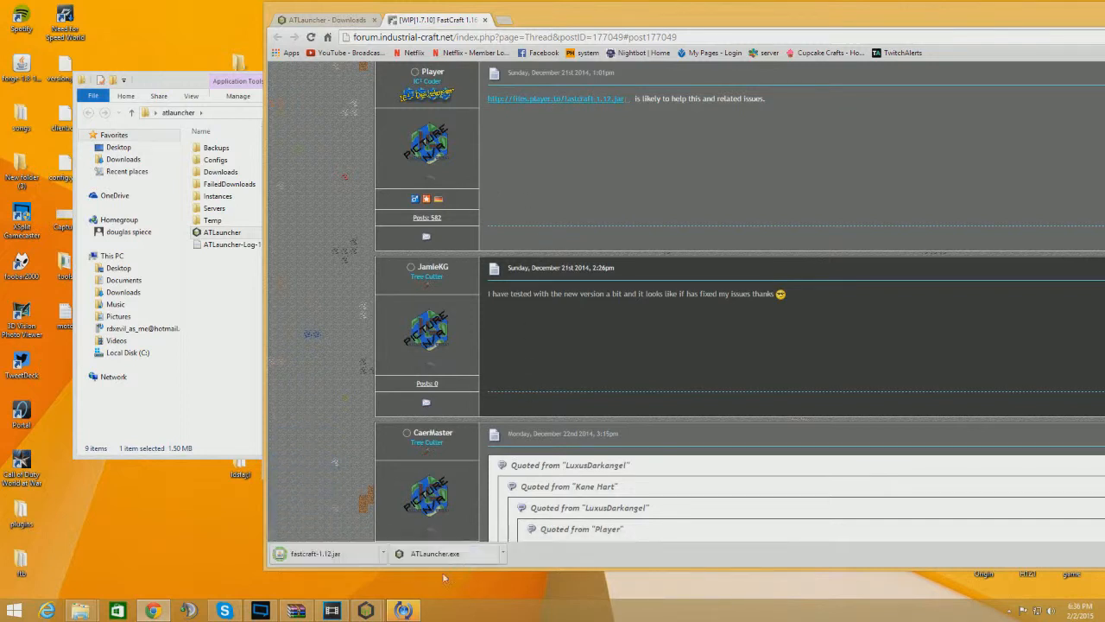
# Minimize the browser and acknowledge the Karma installation message
pyautogui.moveTo(1031, 19); pyautogui.dragTo(865, 84)
pyautogui.moveTo(1027, 84); pyautogui.dragTo(855, 69)
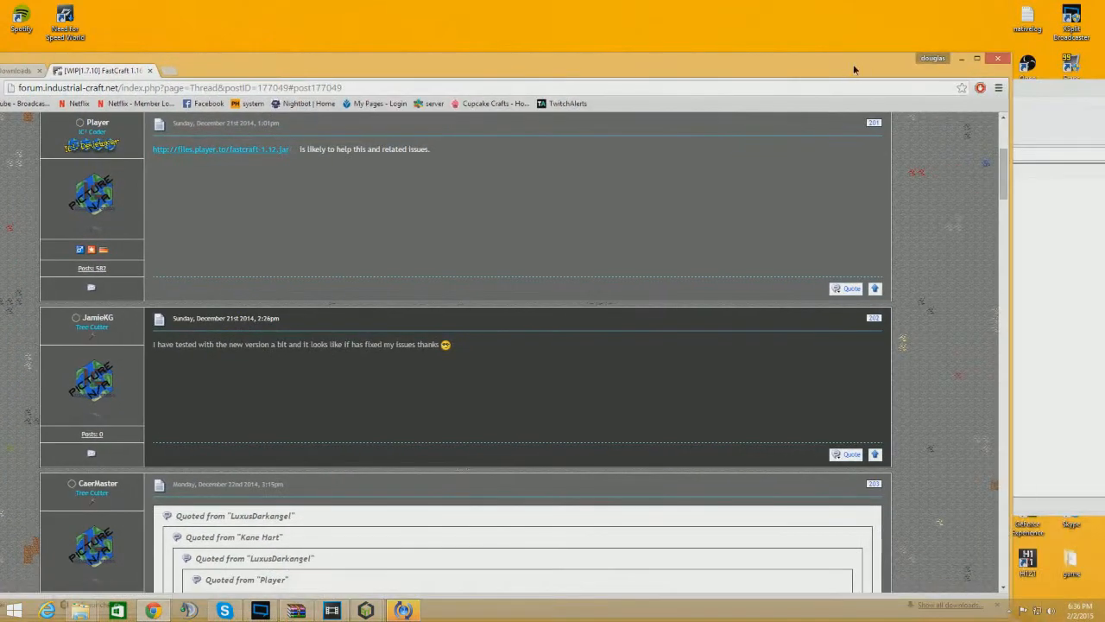
pyautogui.click(961, 58)
pyautogui.click(566, 340)
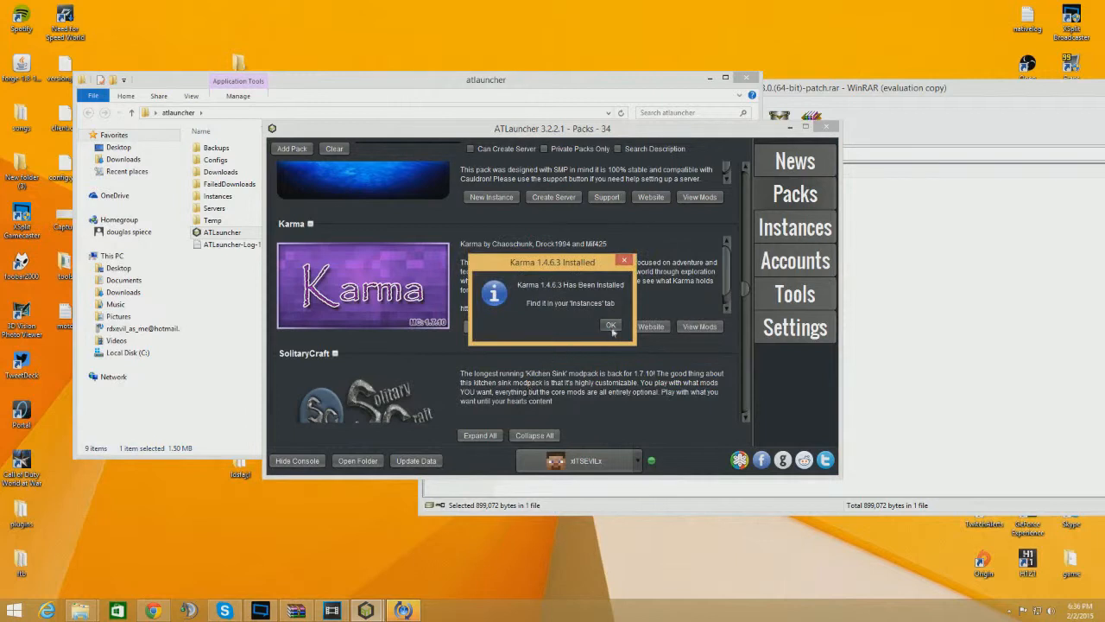
pyautogui.click(610, 324)
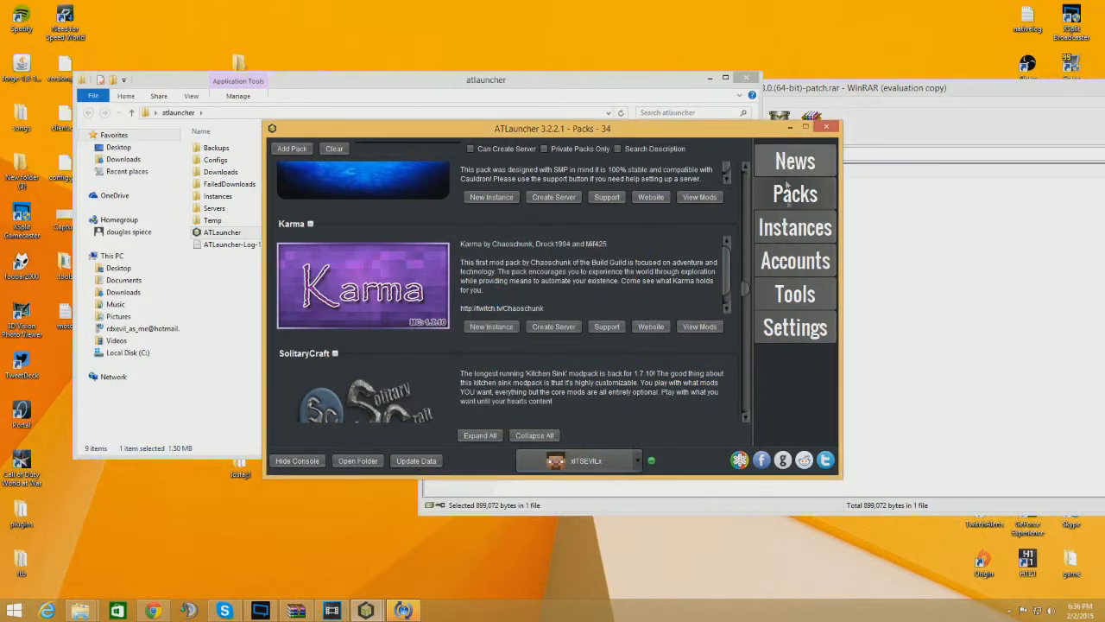
# Try to play the Karma instance, declining to continue loading it with the low PermGen setting
pyautogui.click(788, 232)
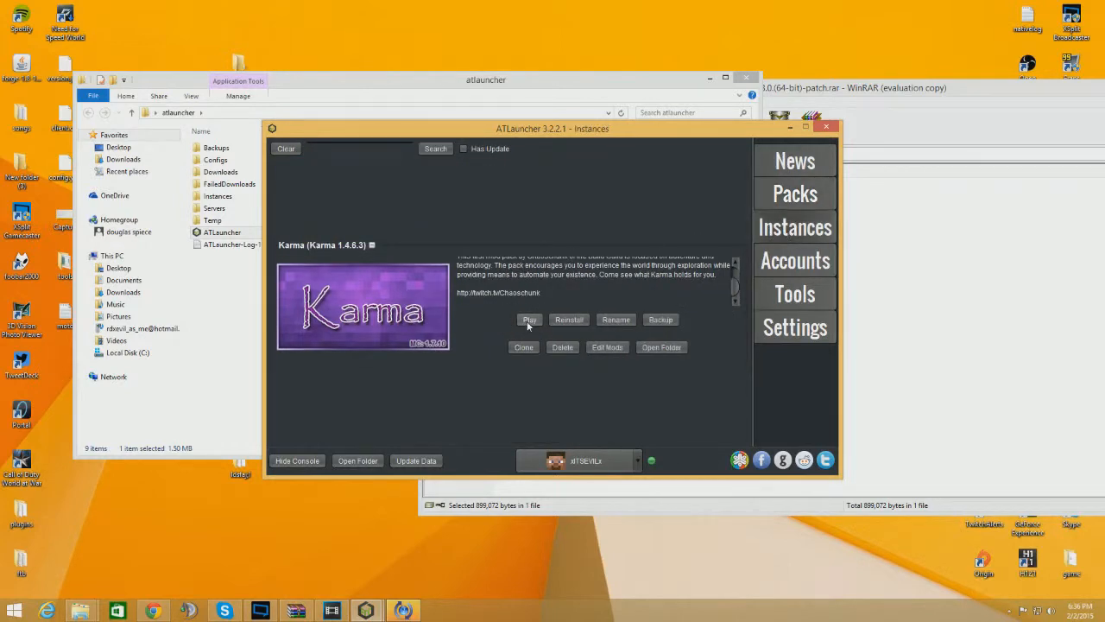
pyautogui.click(529, 321)
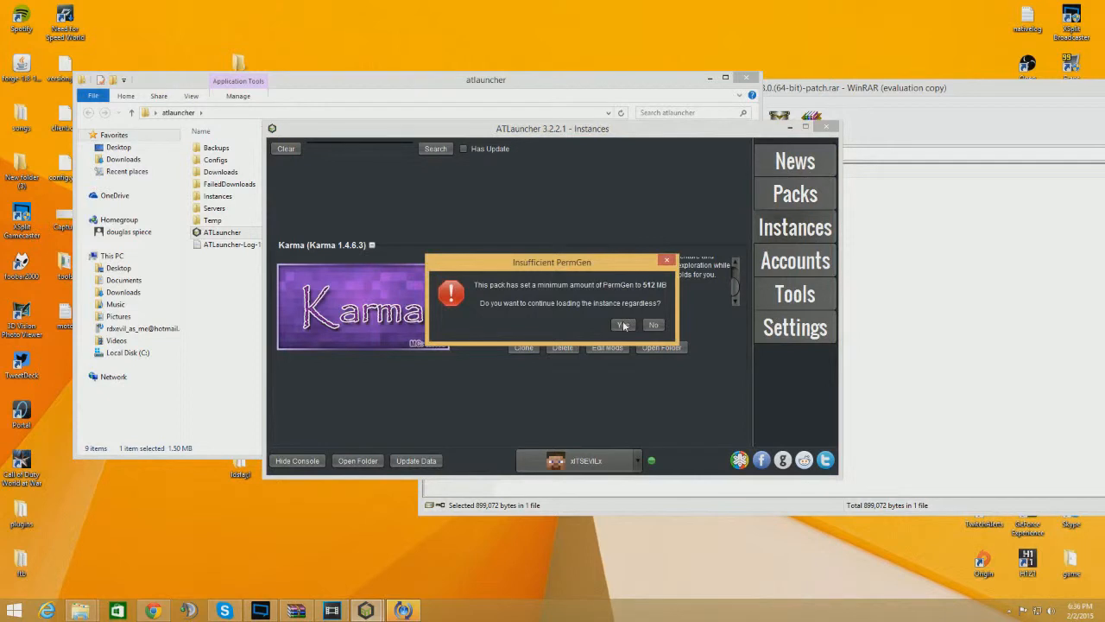
pyautogui.click(654, 324)
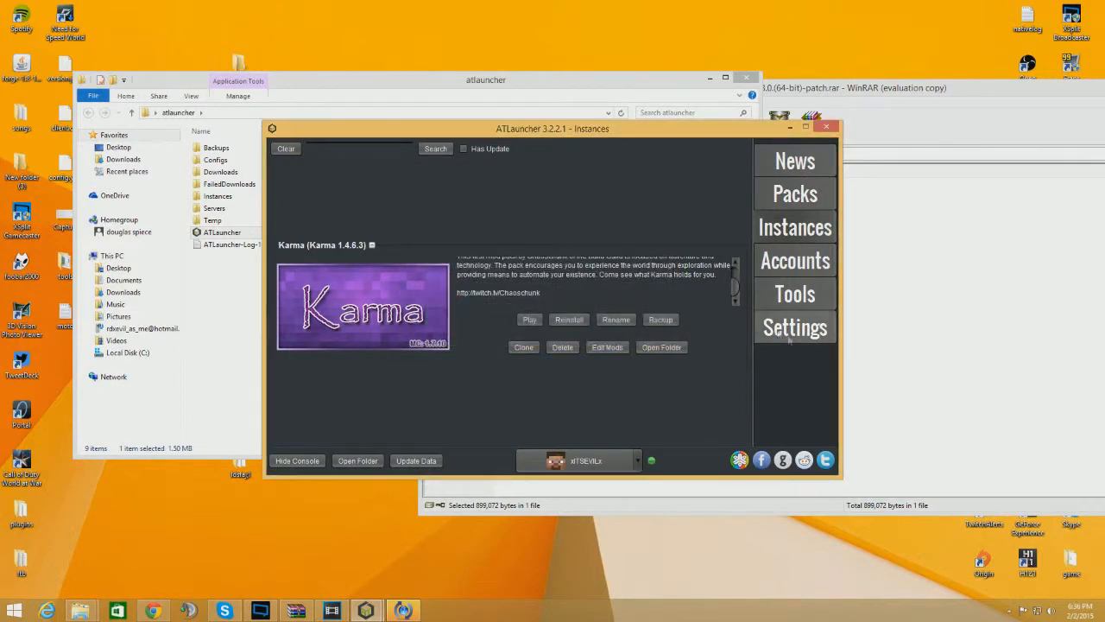
# In the Java/Minecraft settings, set initial memory to 4096 MB and maximum memory to 8192 MB, acknowledging the memory warning
pyautogui.click(799, 337)
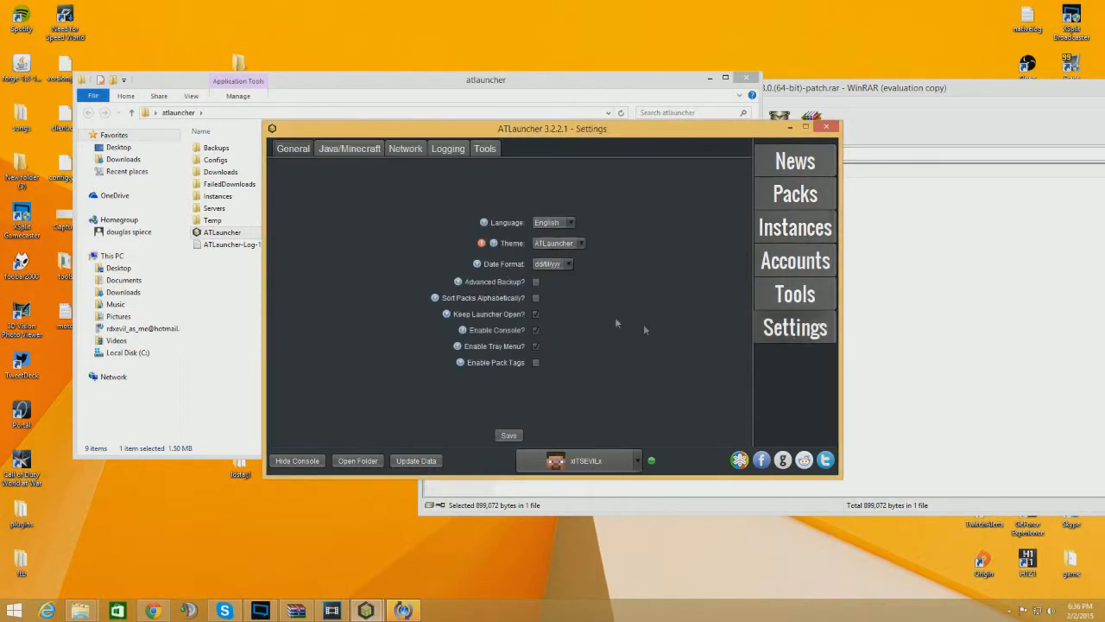
pyautogui.click(342, 152)
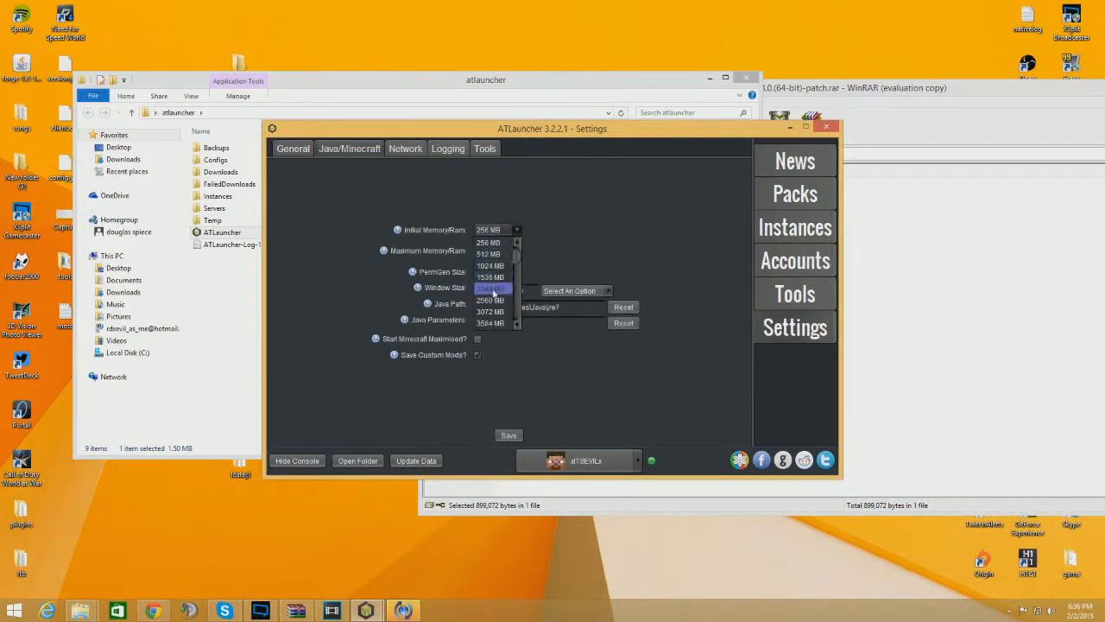
pyautogui.scroll(-1, 506, 313)
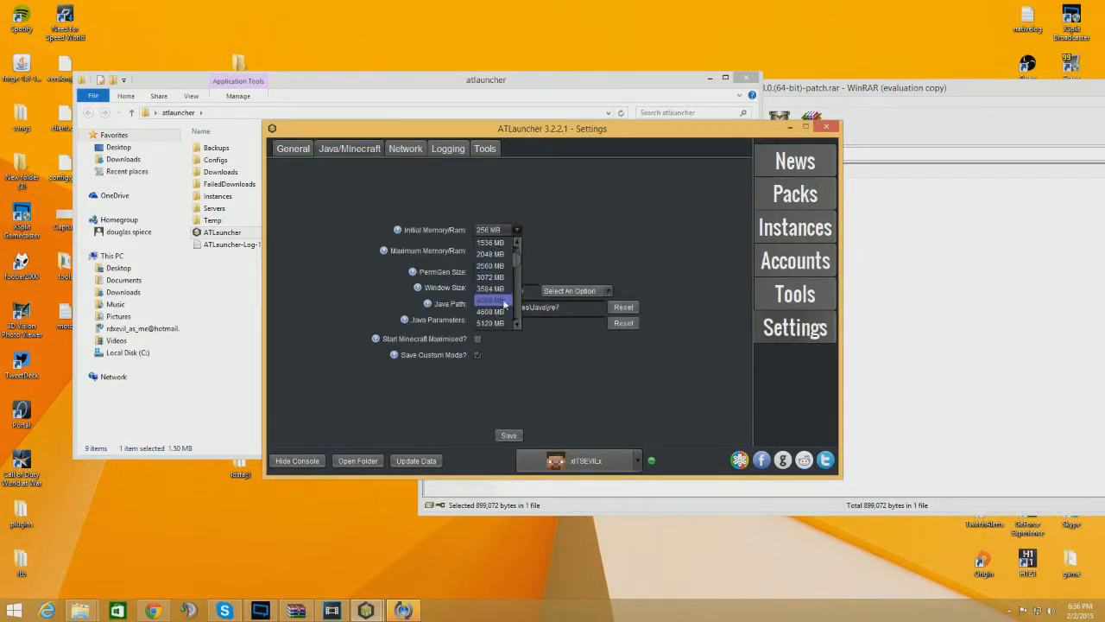
pyautogui.click(506, 300)
pyautogui.click(508, 252)
pyautogui.scroll(-1, 506, 299)
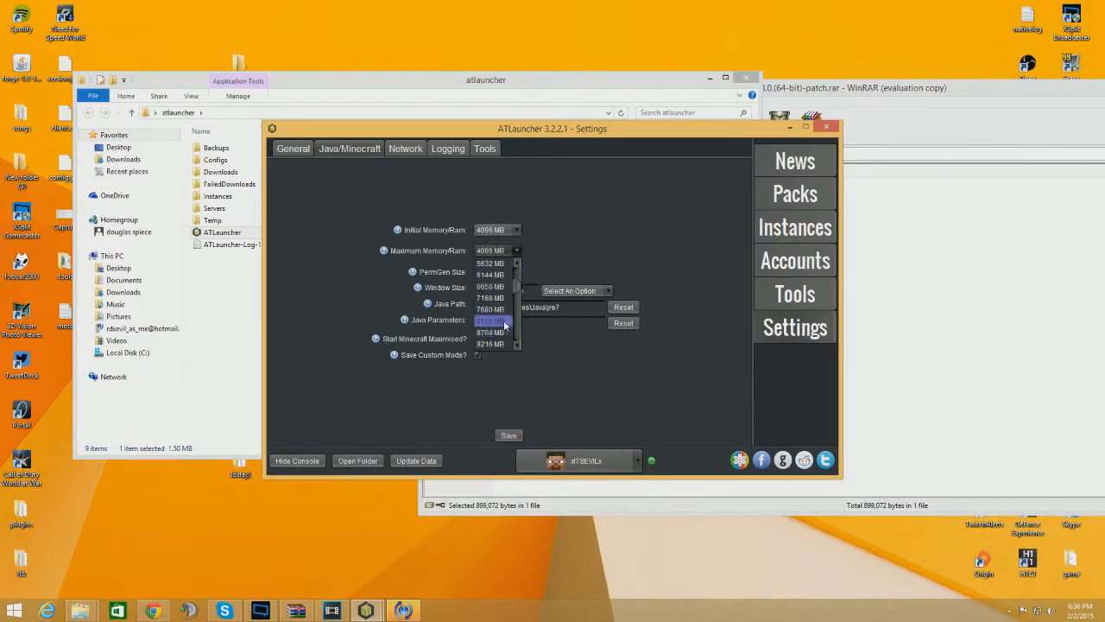
pyautogui.click(505, 321)
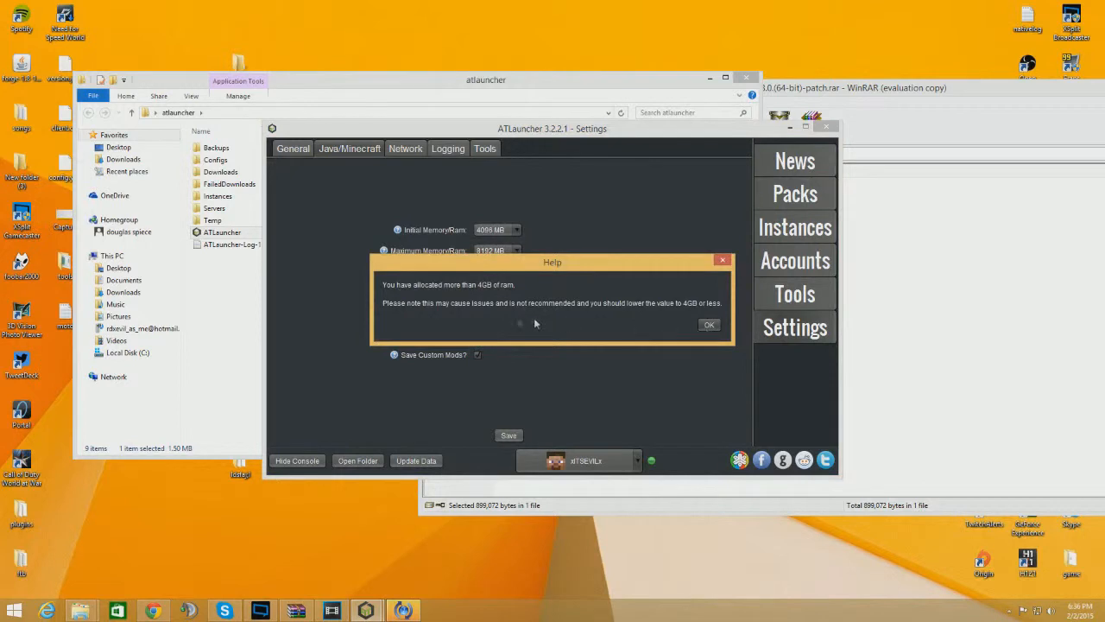
pyautogui.click(709, 325)
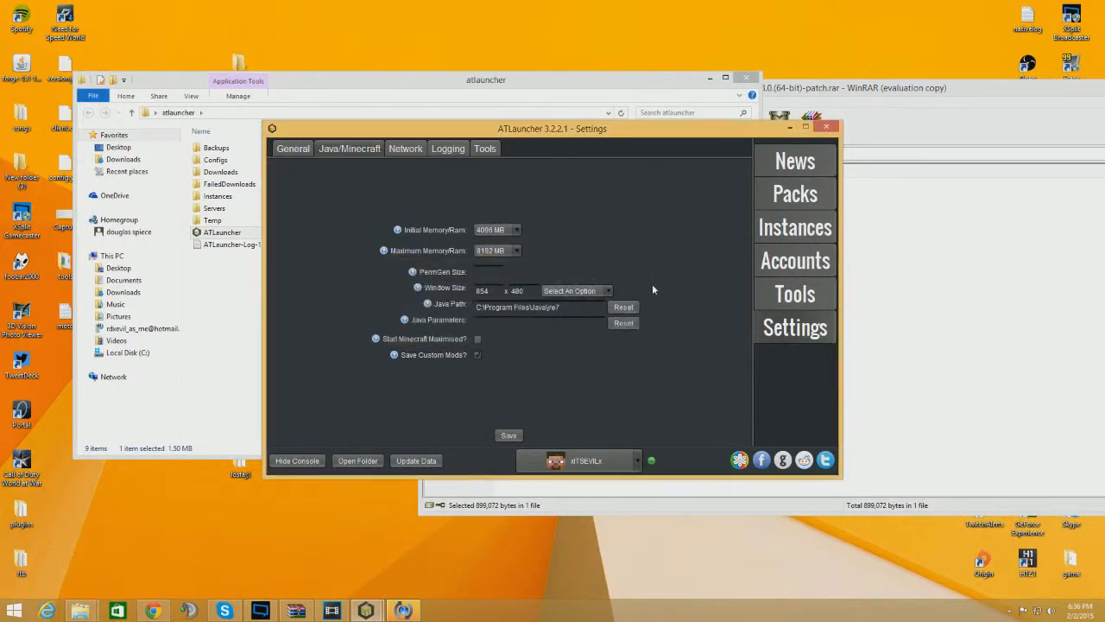
# Set the PermGen size to 4096 and save the settings
pyautogui.write('4096')
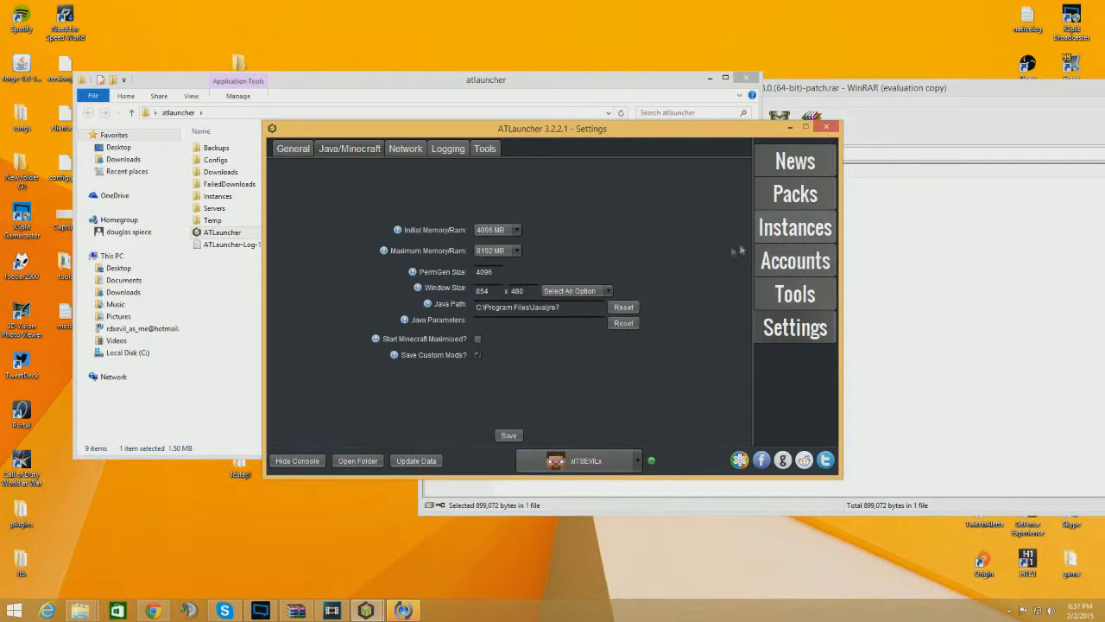
pyautogui.click(509, 436)
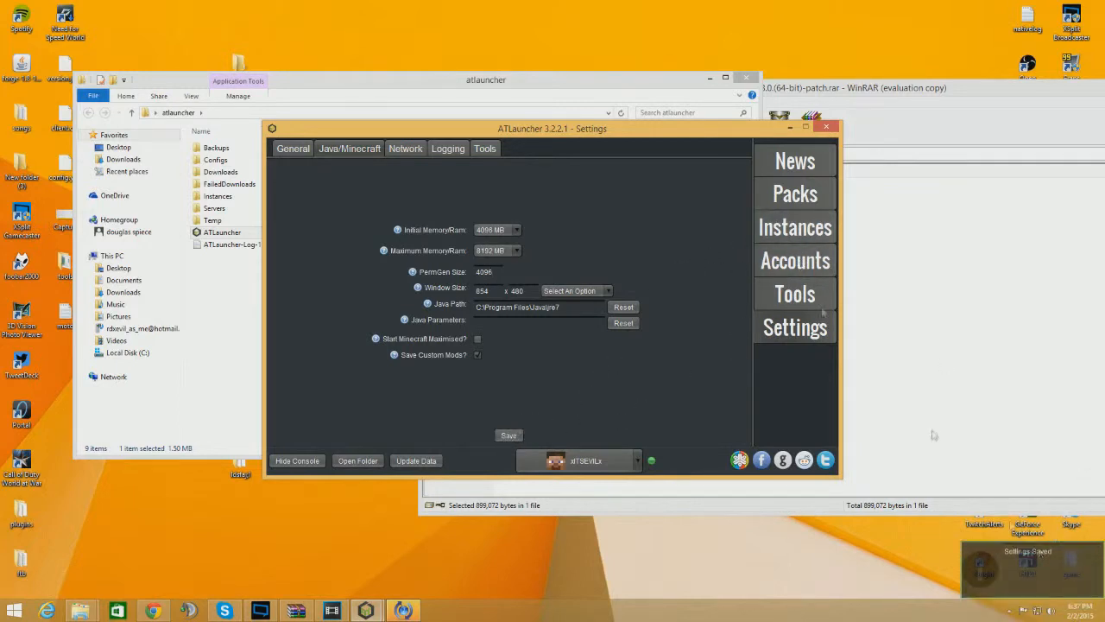
# Play the Karma instance from the instances list, then close the launched window from the taskbar
pyautogui.click(800, 228)
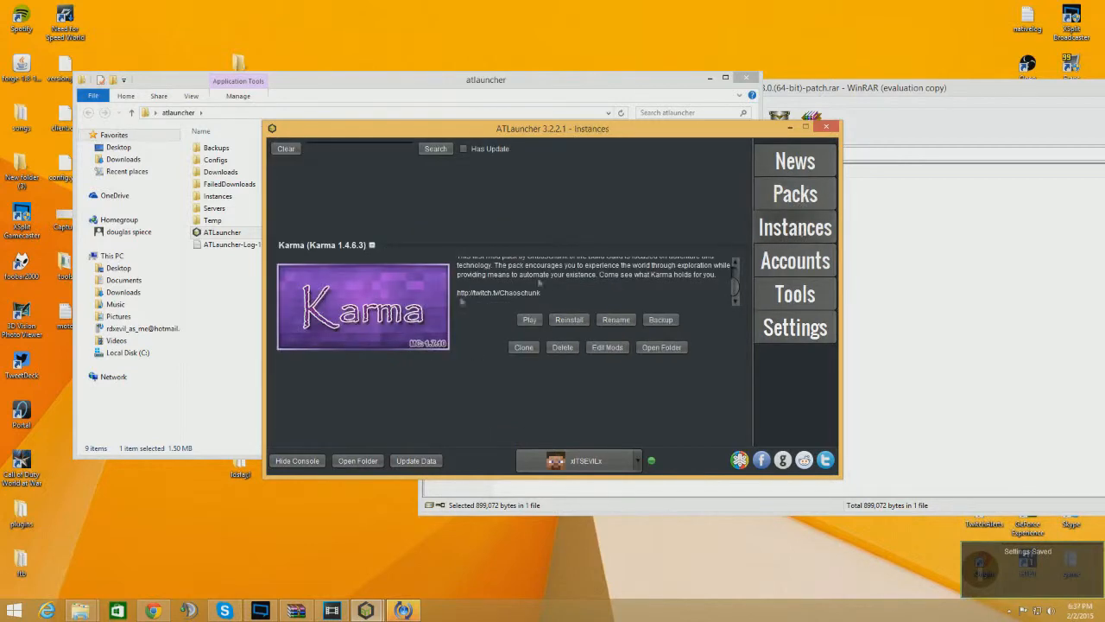
pyautogui.click(530, 320)
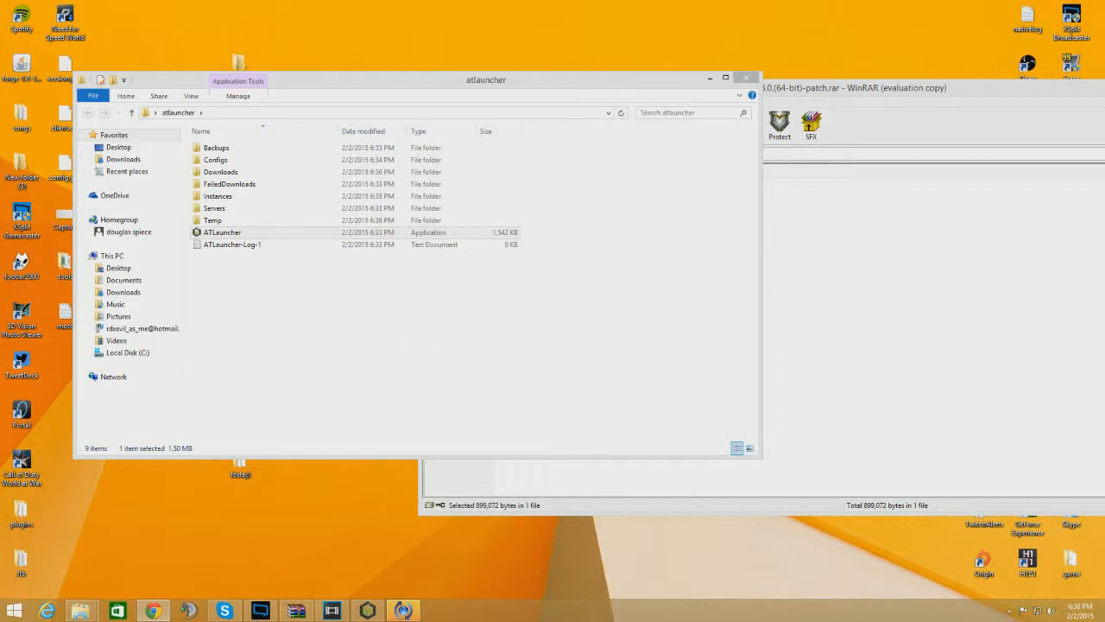
pyautogui.rightClick(409, 613)
pyautogui.click(411, 583)
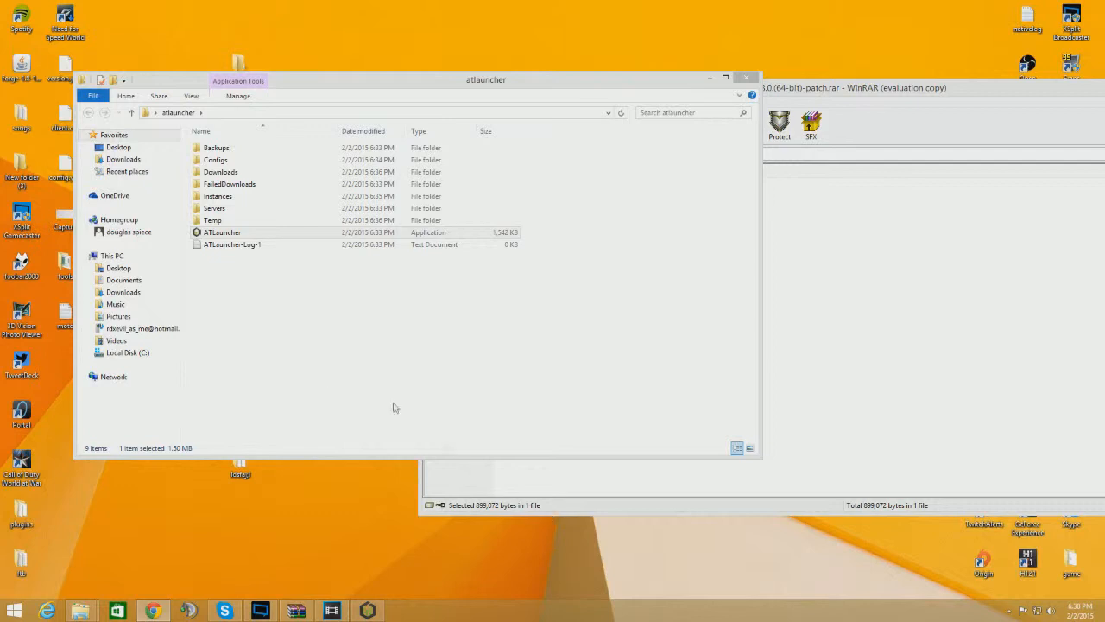
# Open the Karma folder under atlauncher's Instances and compare it with the Instances folder of another launcher copy
pyautogui.doubleClick(224, 200)
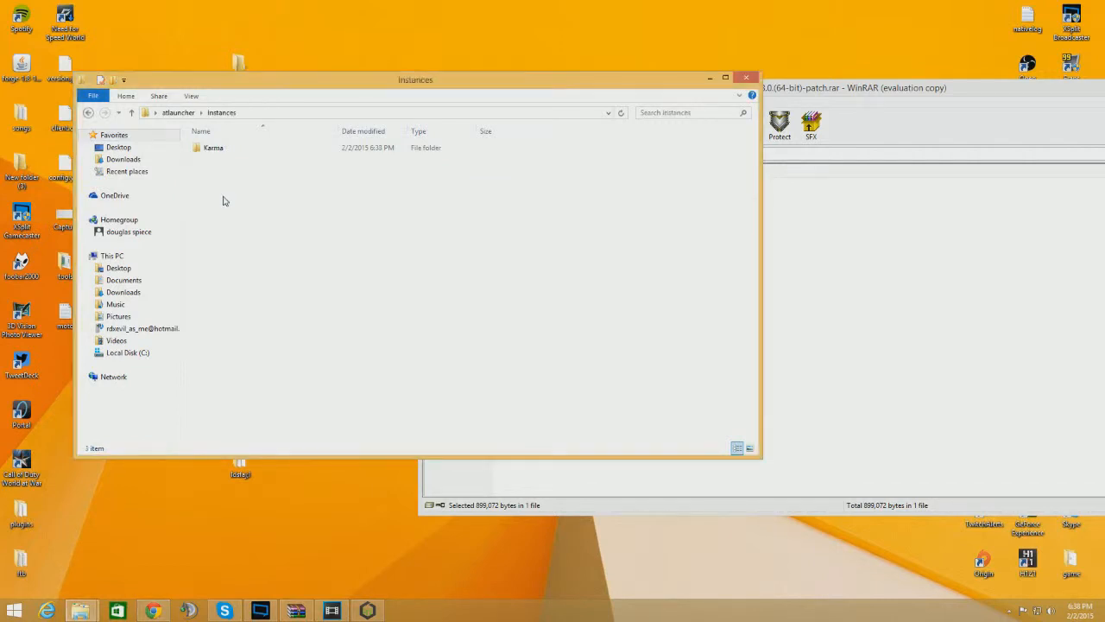
pyautogui.doubleClick(207, 149)
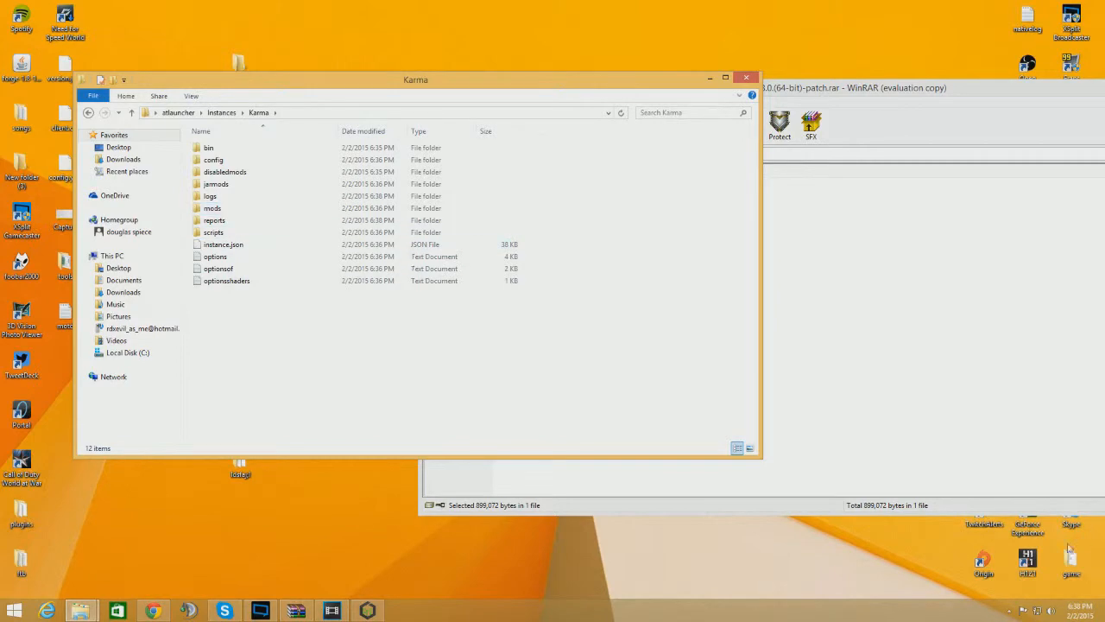
pyautogui.moveTo(1008, 89); pyautogui.dragTo(671, 140)
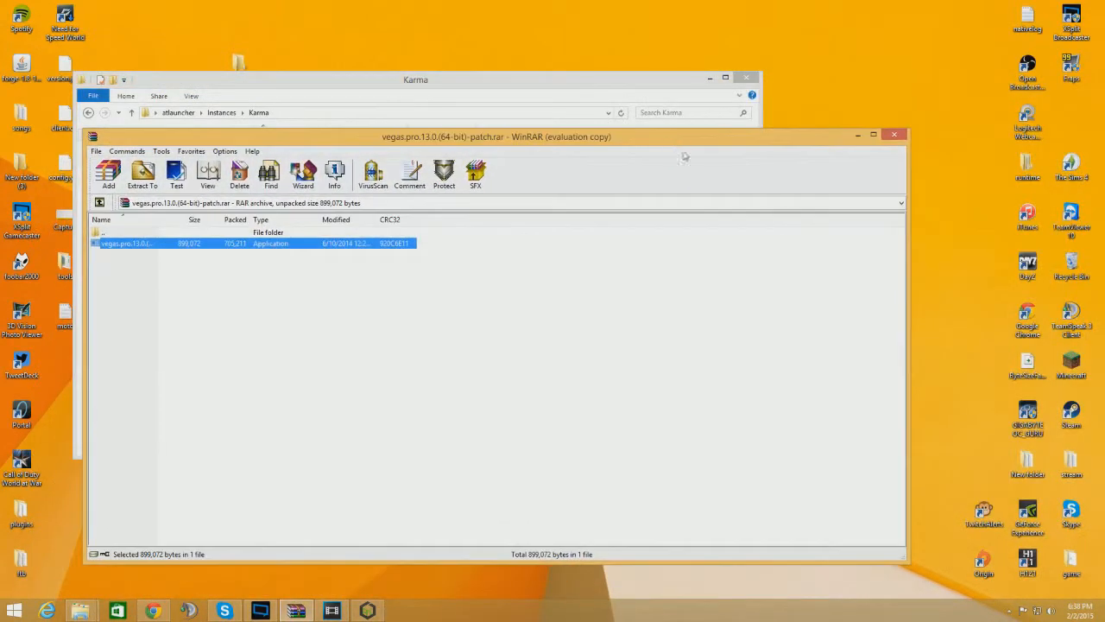
pyautogui.doubleClick(1027, 462)
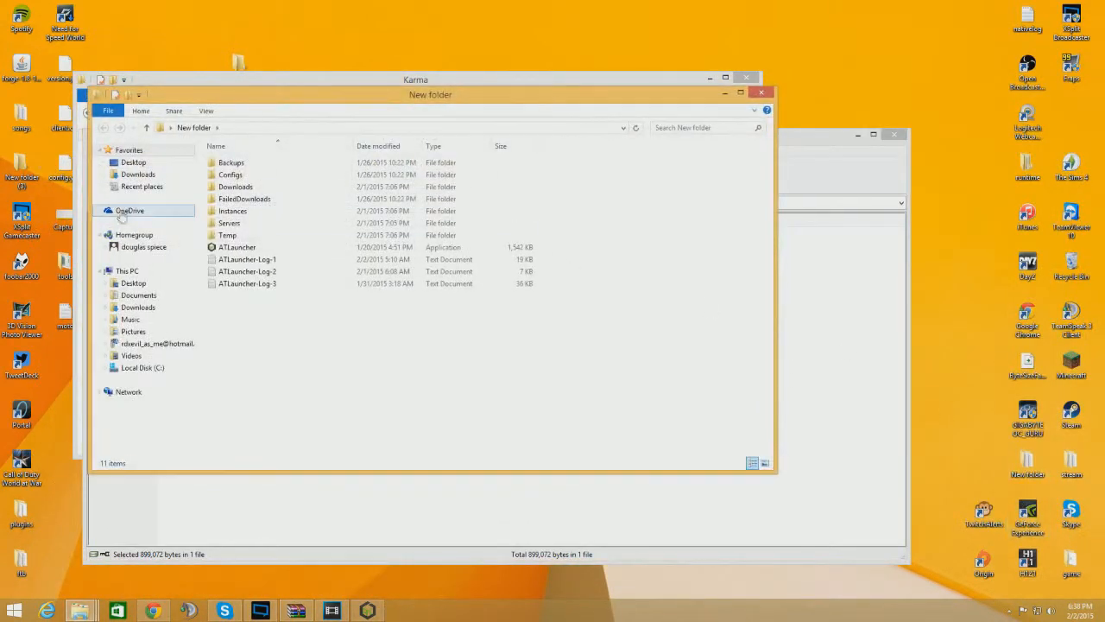
pyautogui.doubleClick(252, 221)
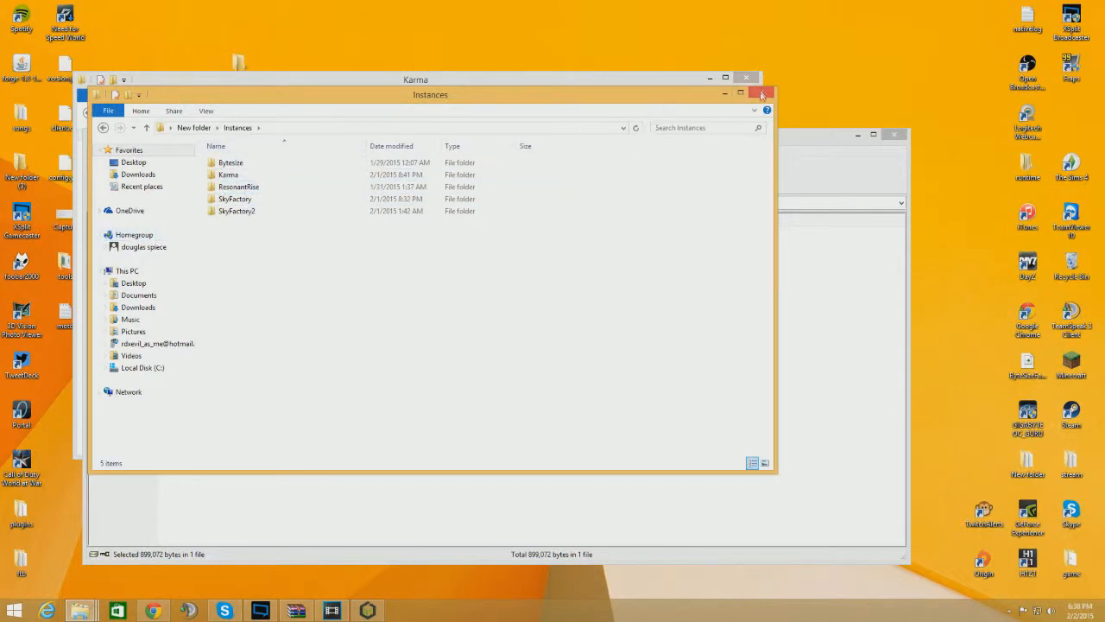
pyautogui.click(761, 95)
pyautogui.click(459, 92)
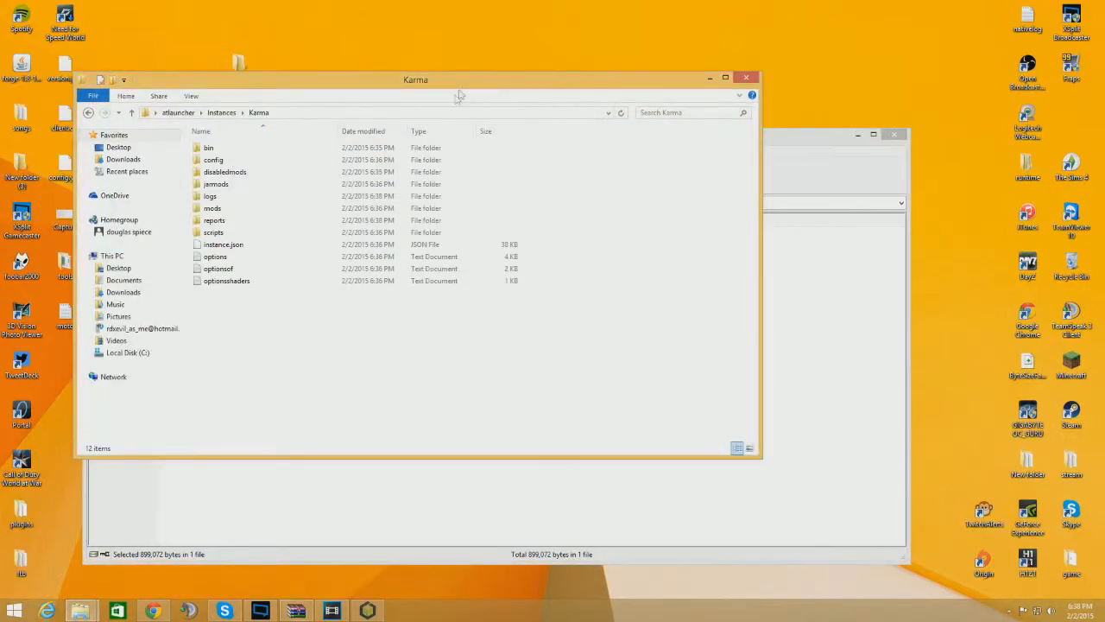
# Browse the Karma instance's mods folder, then close the file window
pyautogui.click(88, 112)
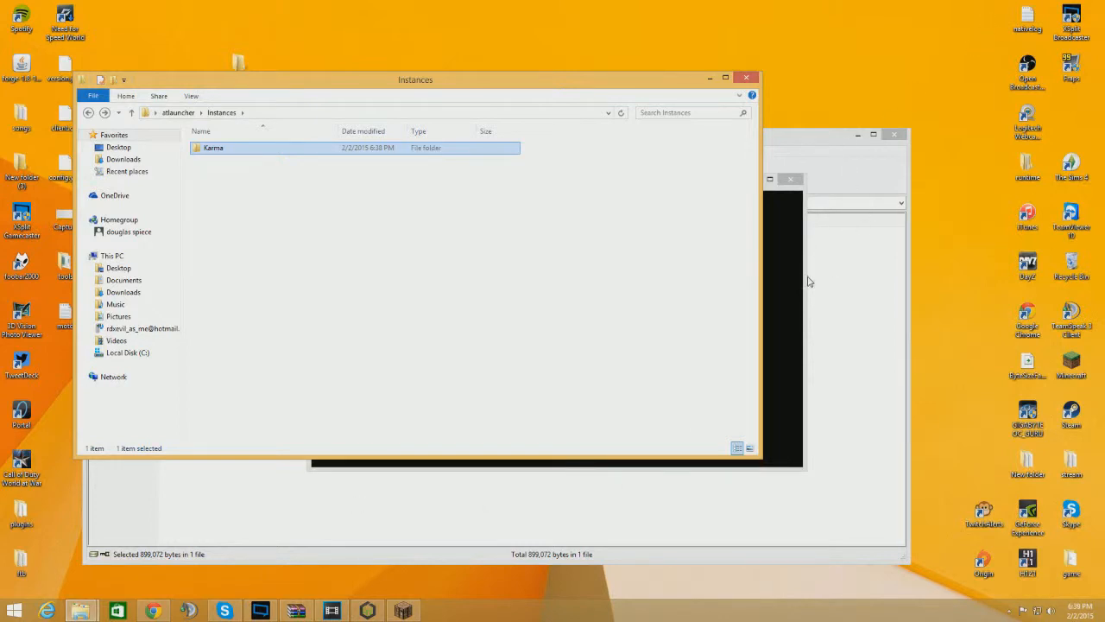
pyautogui.click(791, 186)
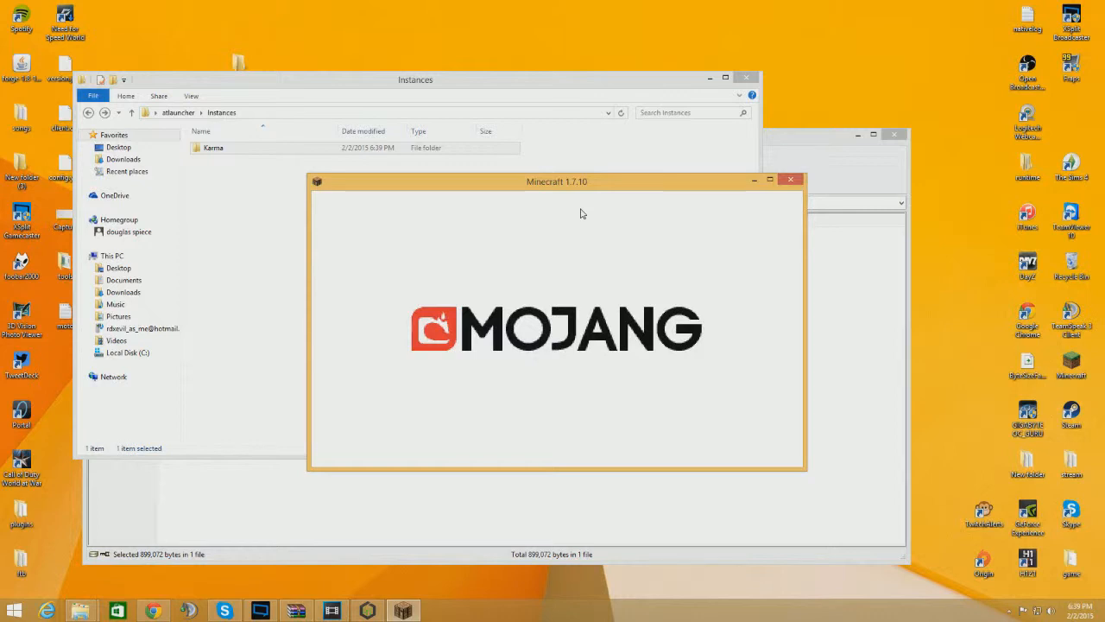
pyautogui.doubleClick(221, 147)
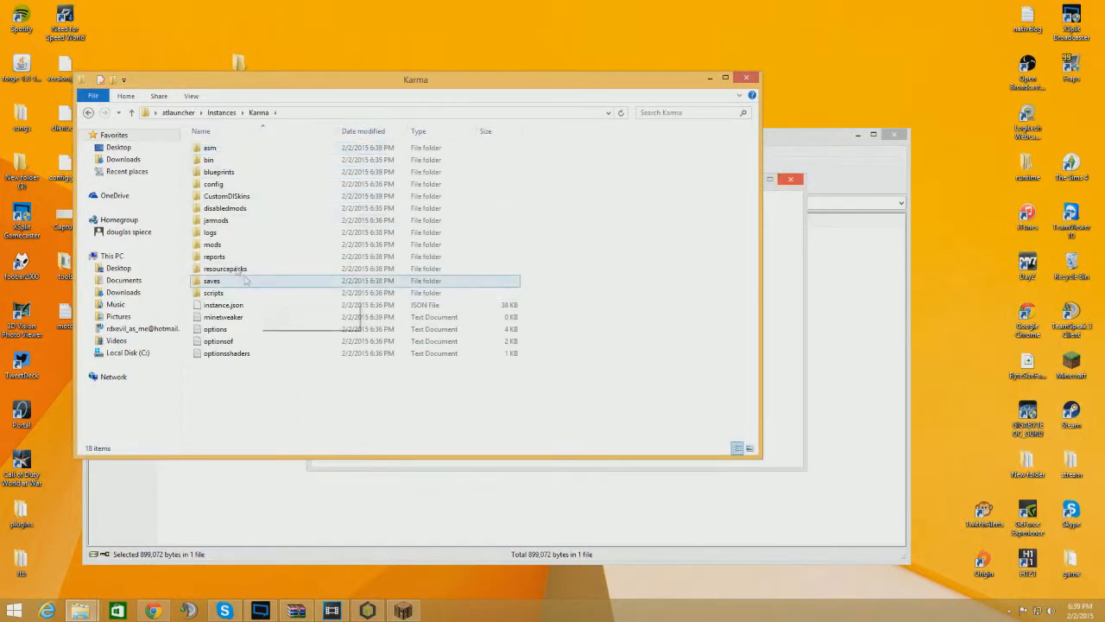
pyautogui.doubleClick(216, 244)
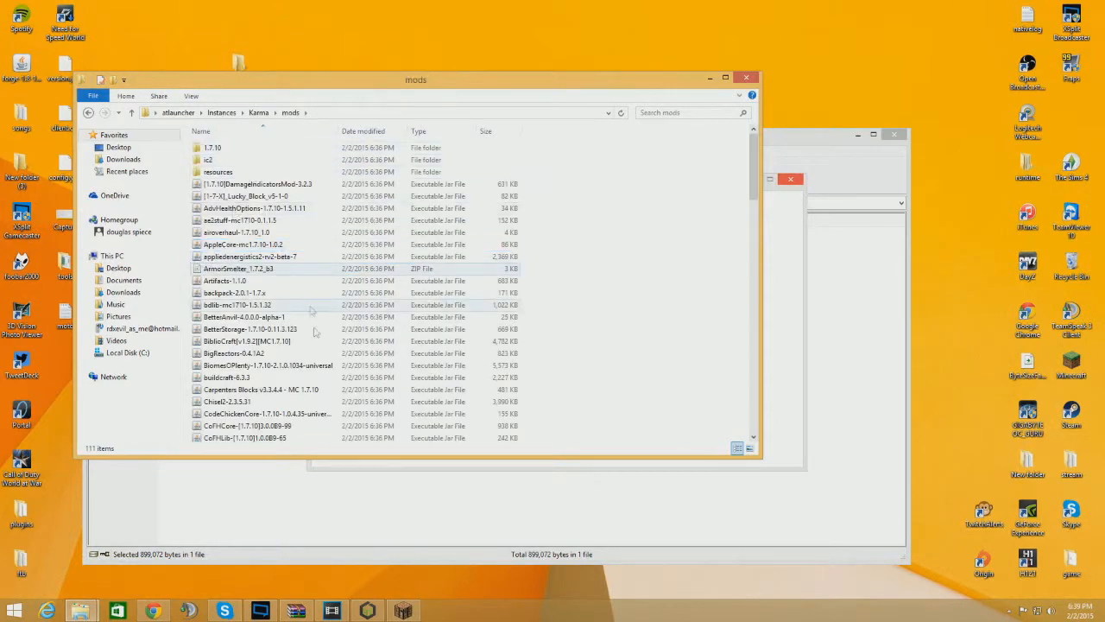
pyautogui.scroll(-20, 311, 311)
pyautogui.scroll(15, 332, 338)
pyautogui.scroll(12, 341, 333)
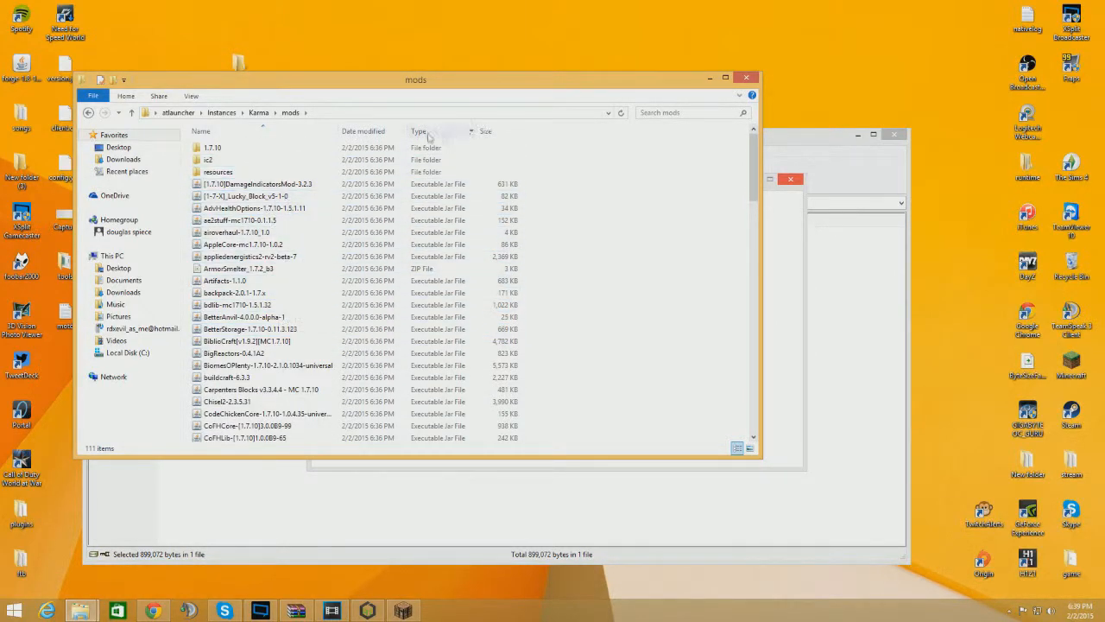
pyautogui.click(748, 80)
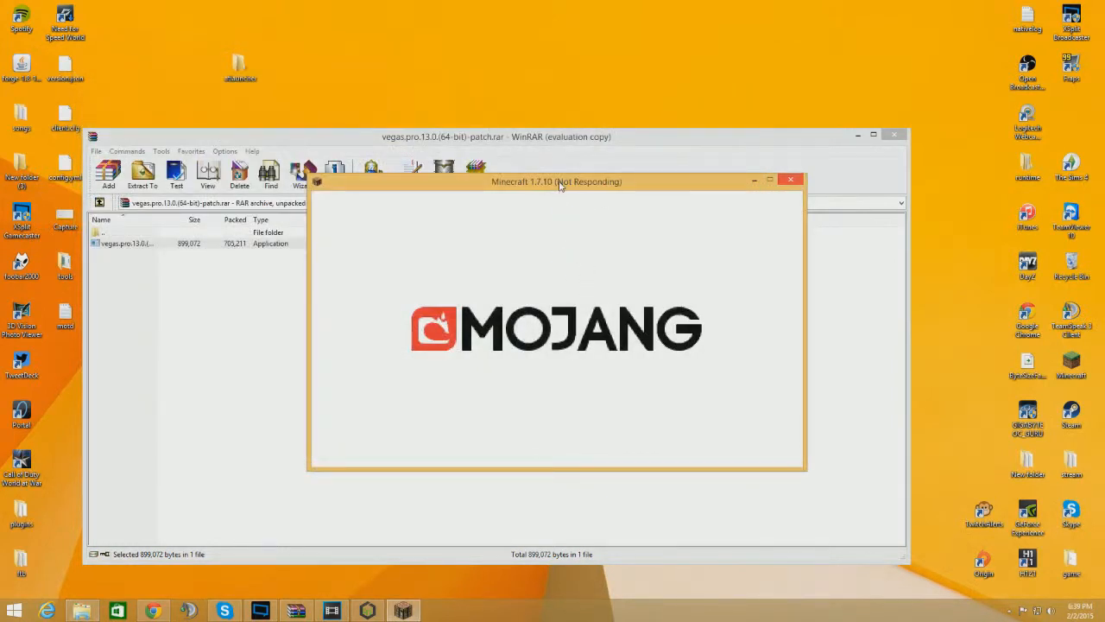
# Create a new singleplayer world with default settings, dismissing the Biomes O' Plenty notice, and maximize the game window
pyautogui.moveTo(560, 184); pyautogui.dragTo(561, 156)
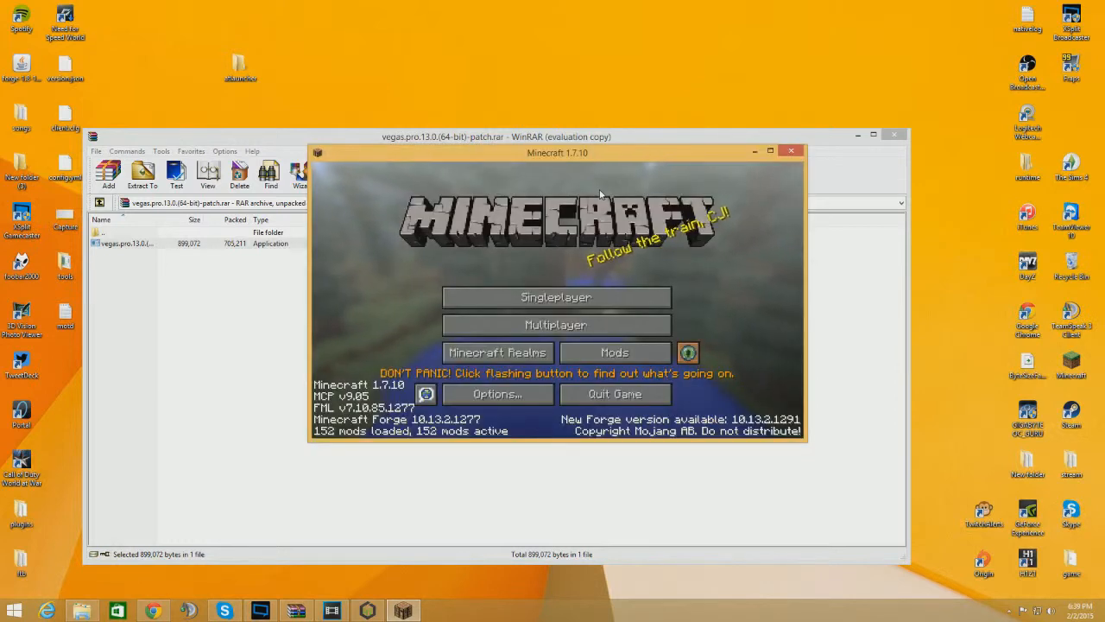
pyautogui.click(540, 296)
pyautogui.click(648, 390)
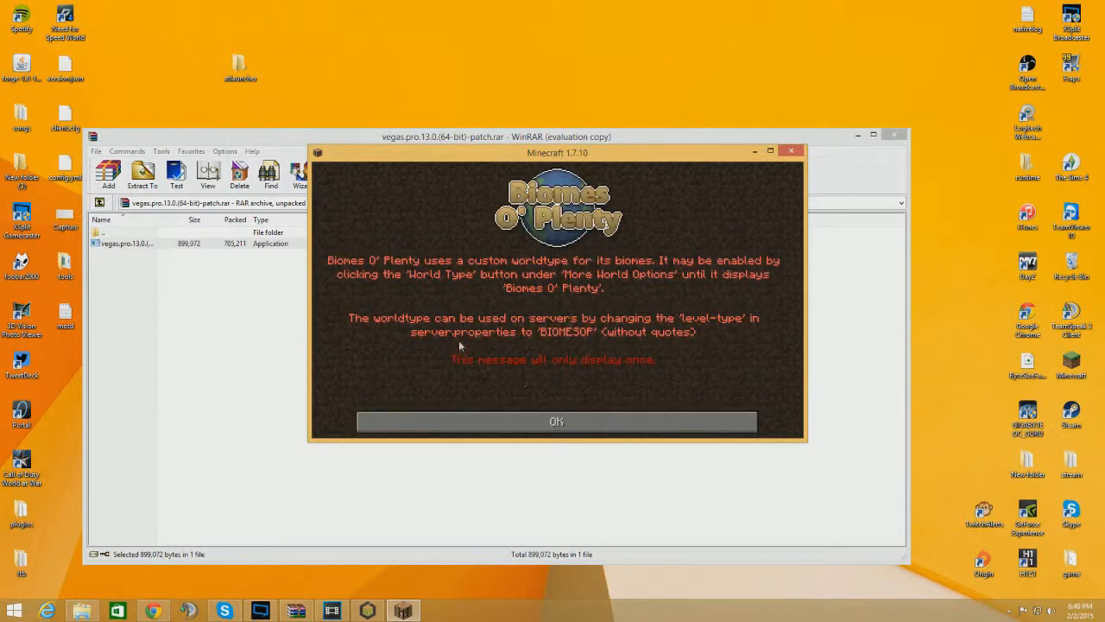
pyautogui.click(586, 416)
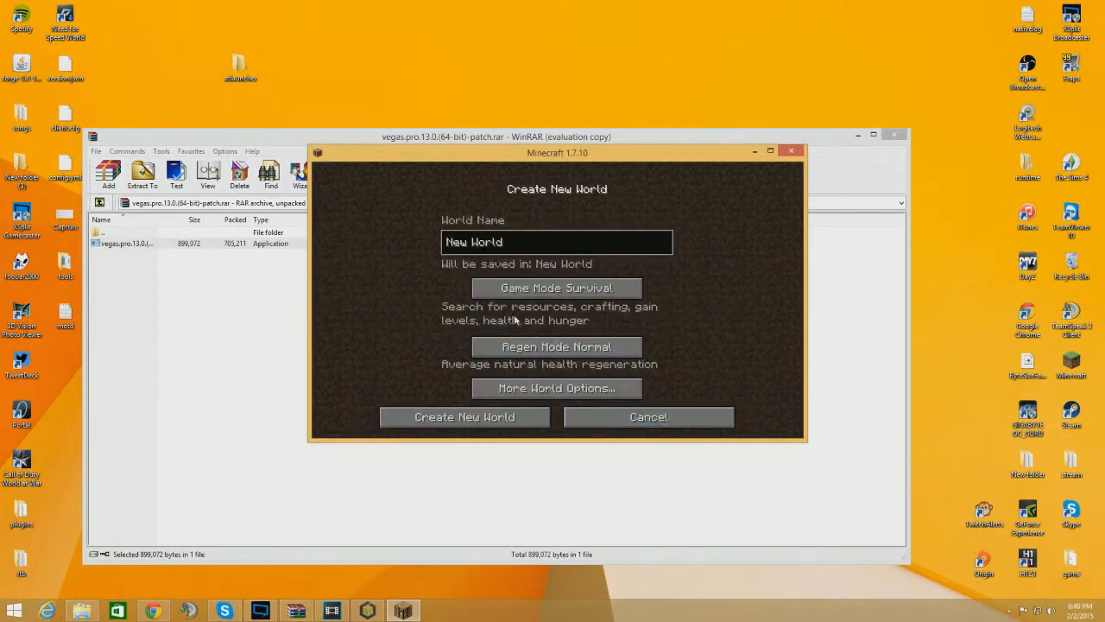
pyautogui.click(438, 416)
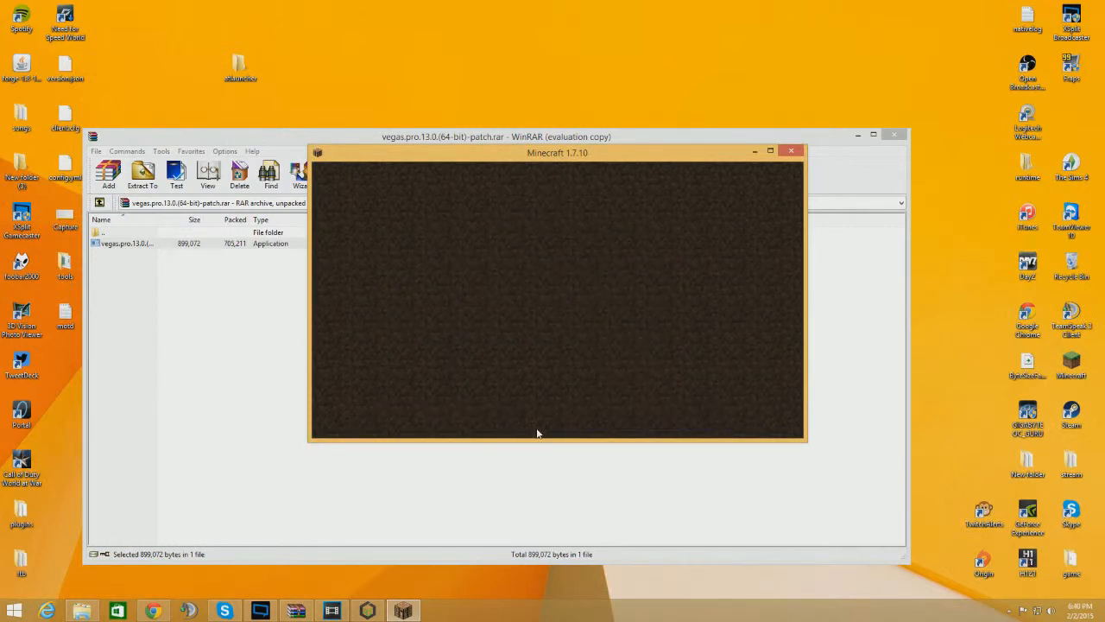
pyautogui.click(771, 151)
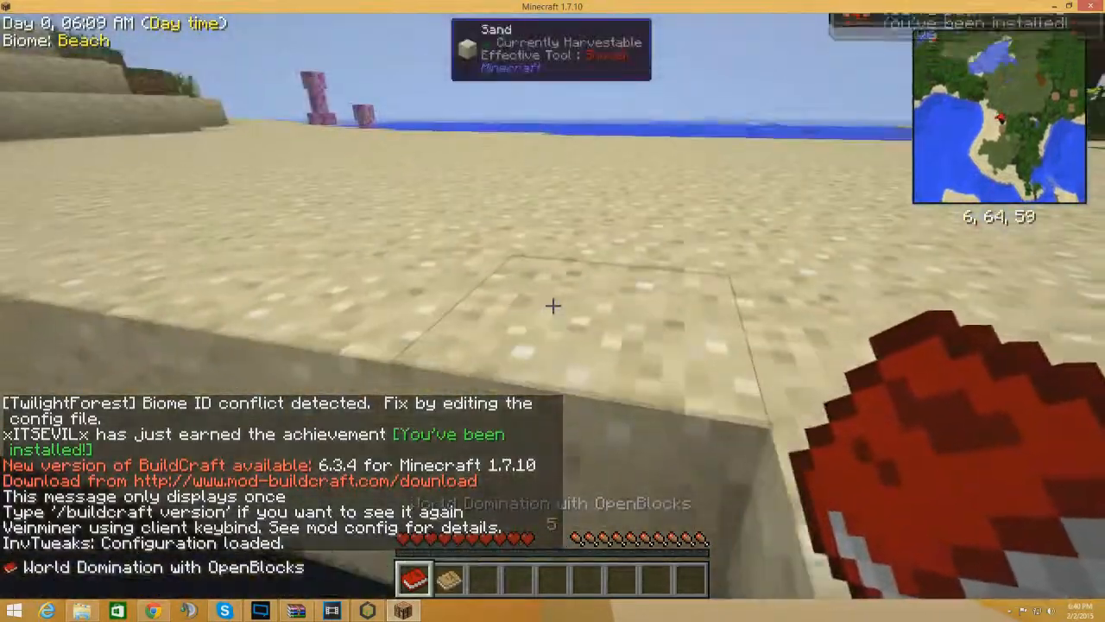
# Explore the new world, using the held spawn egg and attacking the spawned creature
pyautogui.press('w')
pyautogui.press('w')
pyautogui.press('space')
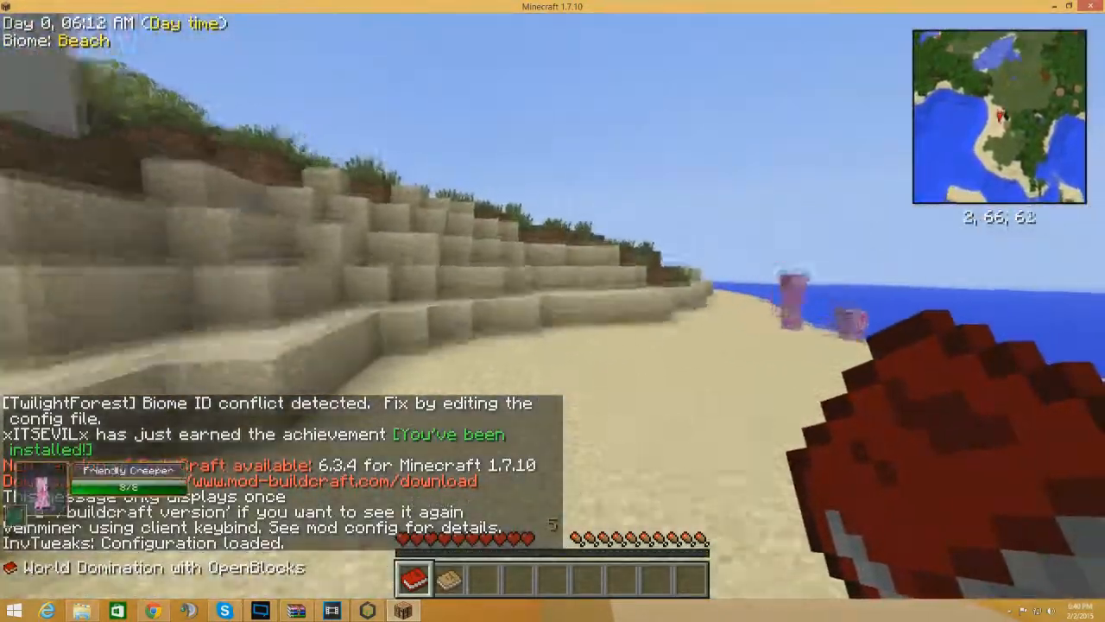
pyautogui.press('space')
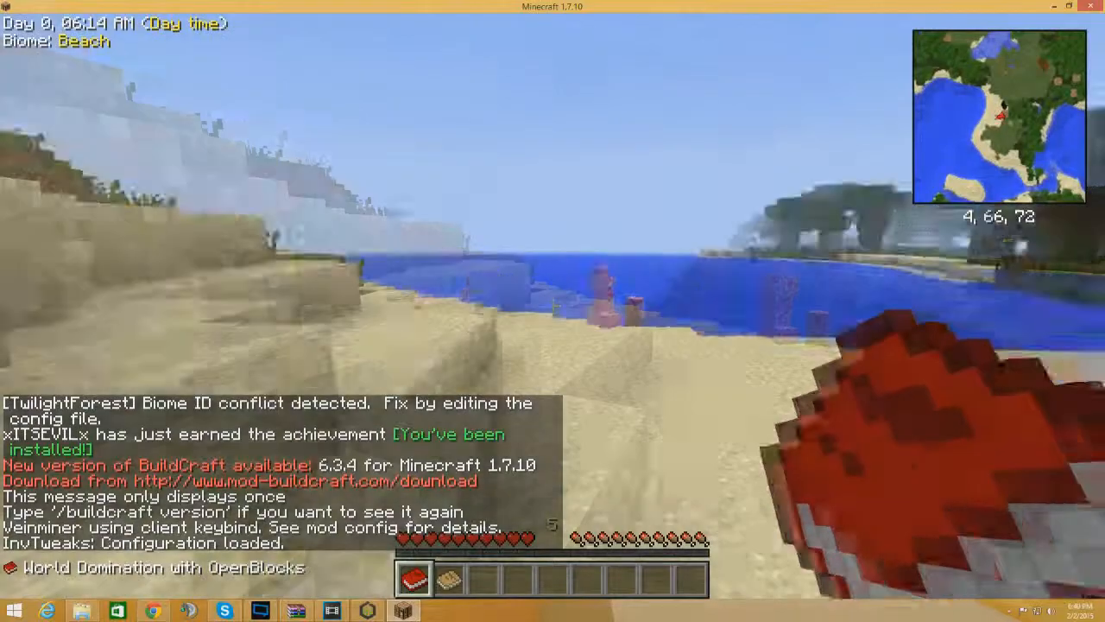
pyautogui.rightClick(552, 304)
pyautogui.press('w')
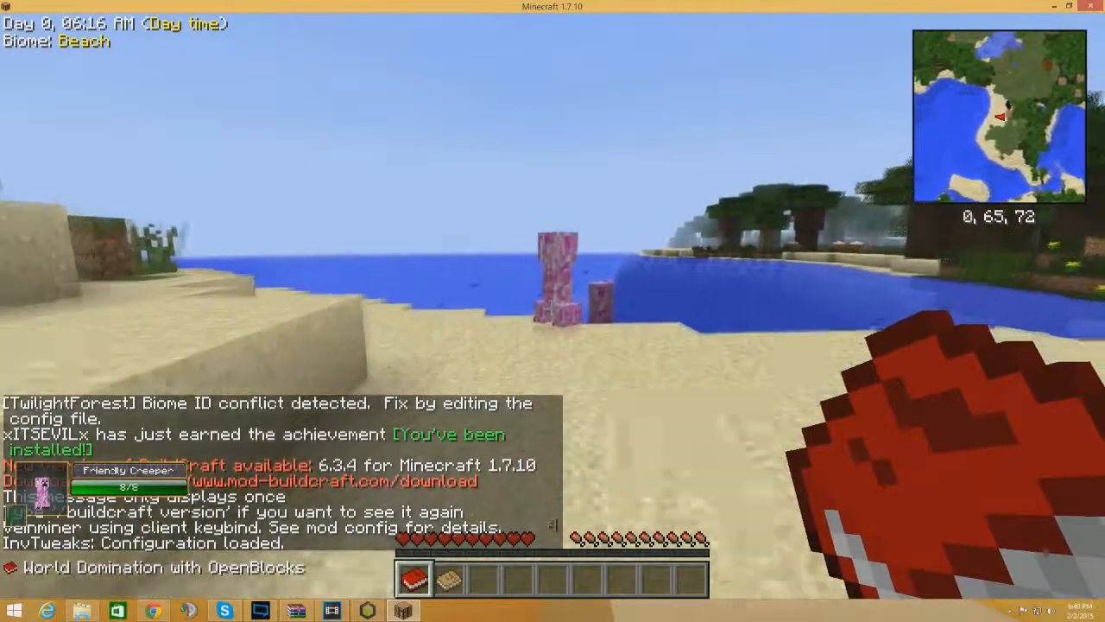
pyautogui.click(553, 305)
pyautogui.press('s')
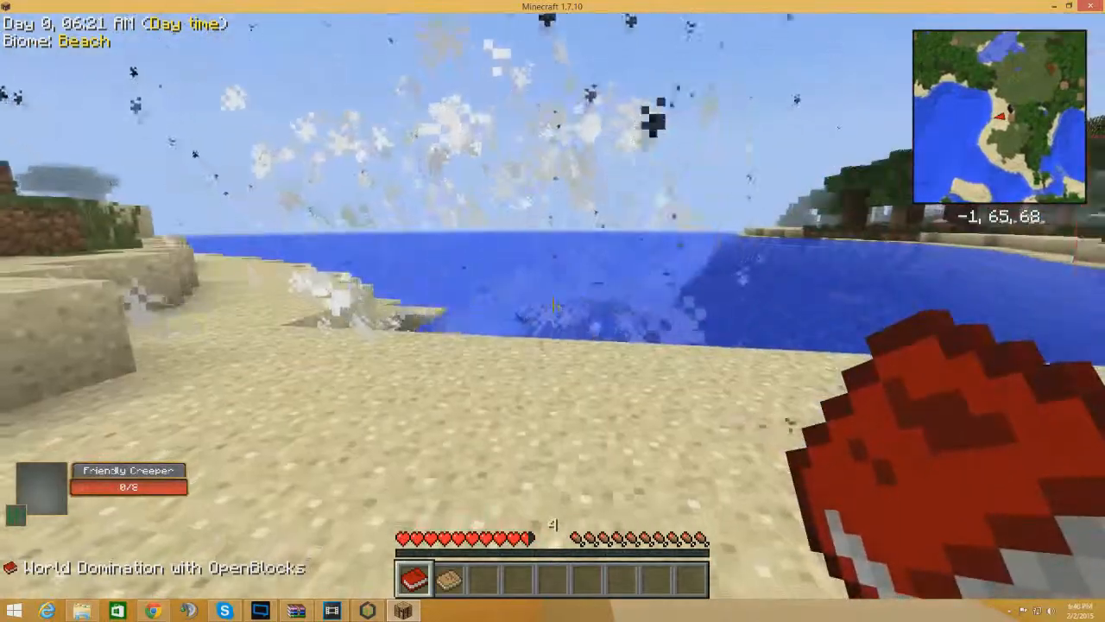
pyautogui.press('w')
pyautogui.press('w')
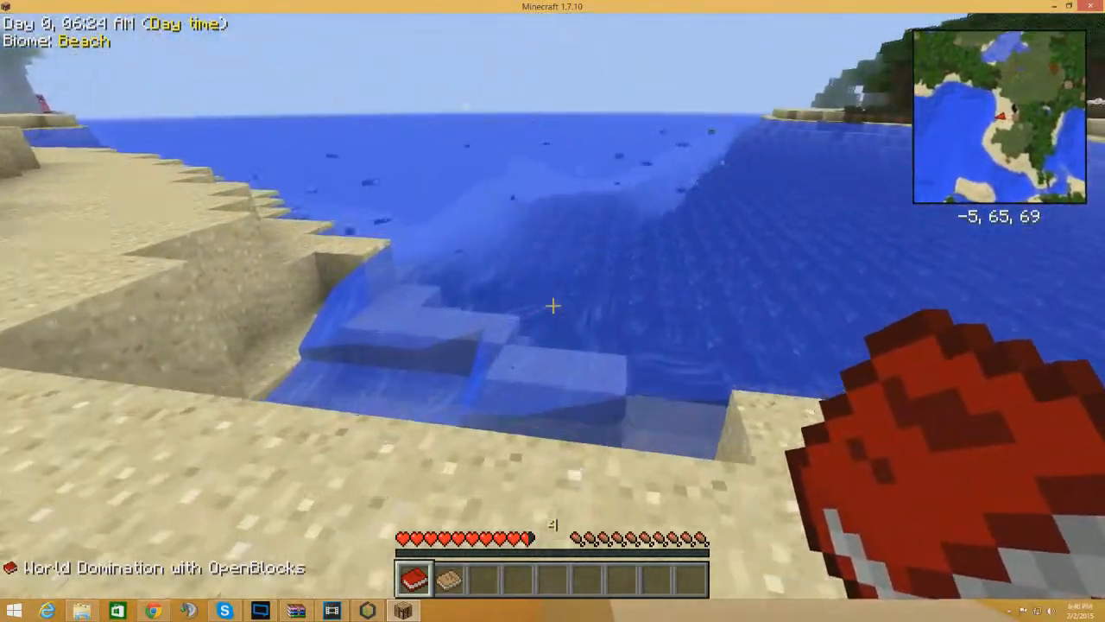
# Leave the world to the title screen and quit the game
pyautogui.press('Escape')
pyautogui.click(612, 367)
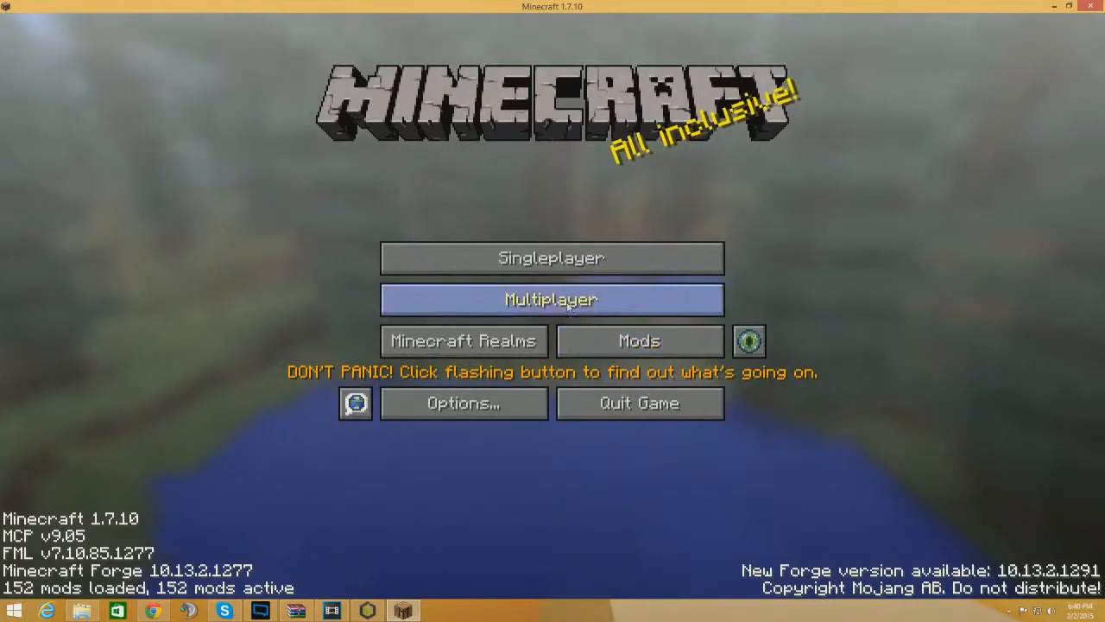
pyautogui.click(519, 293)
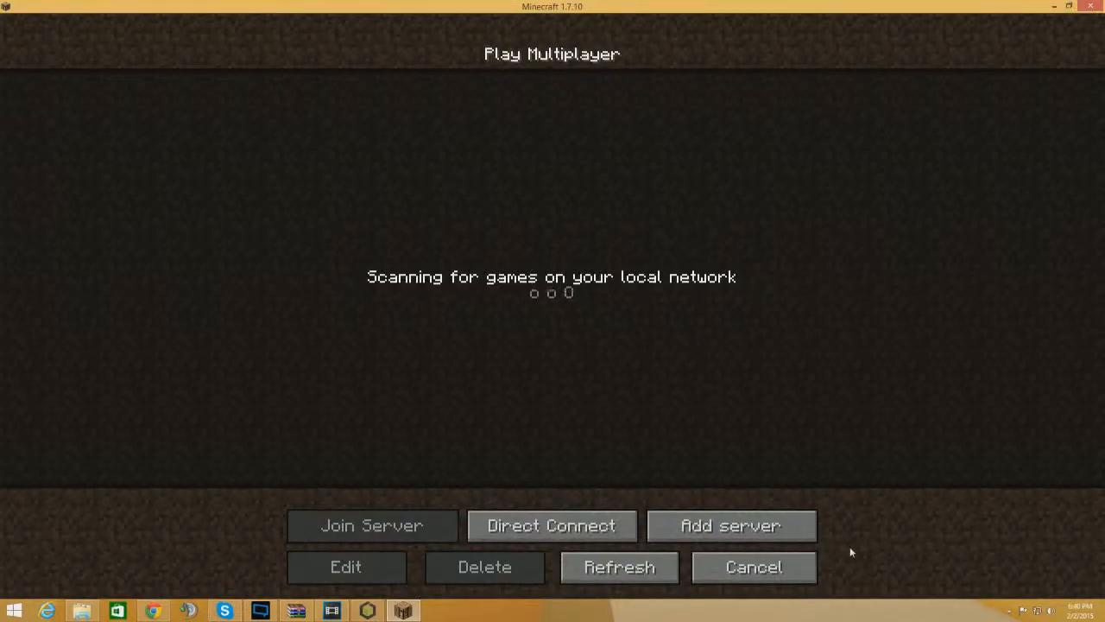
pyautogui.click(784, 572)
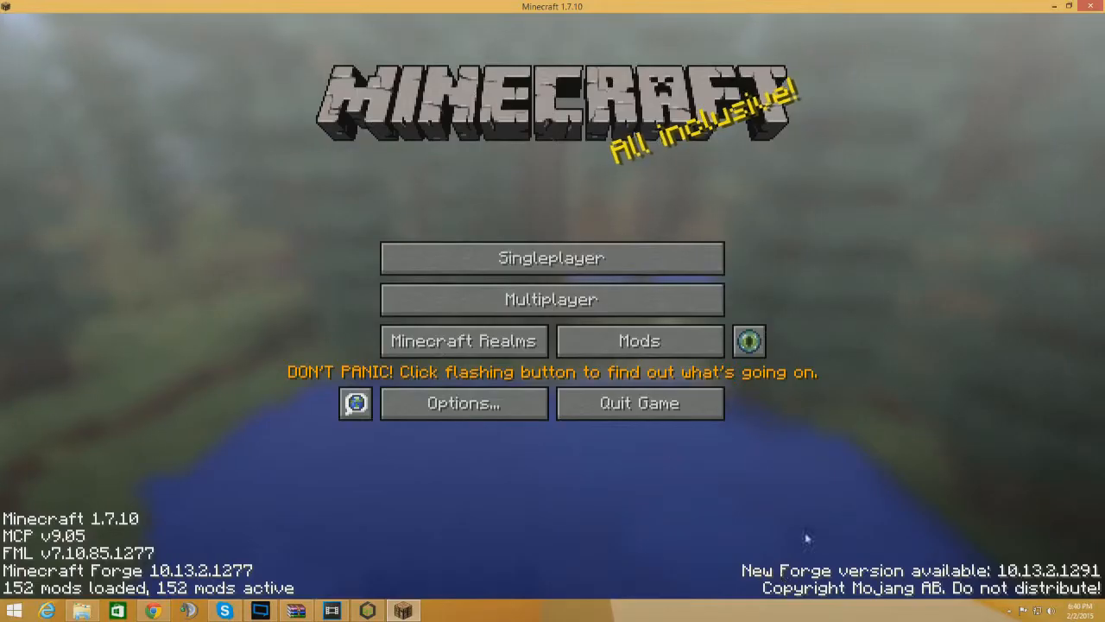
pyautogui.click(663, 406)
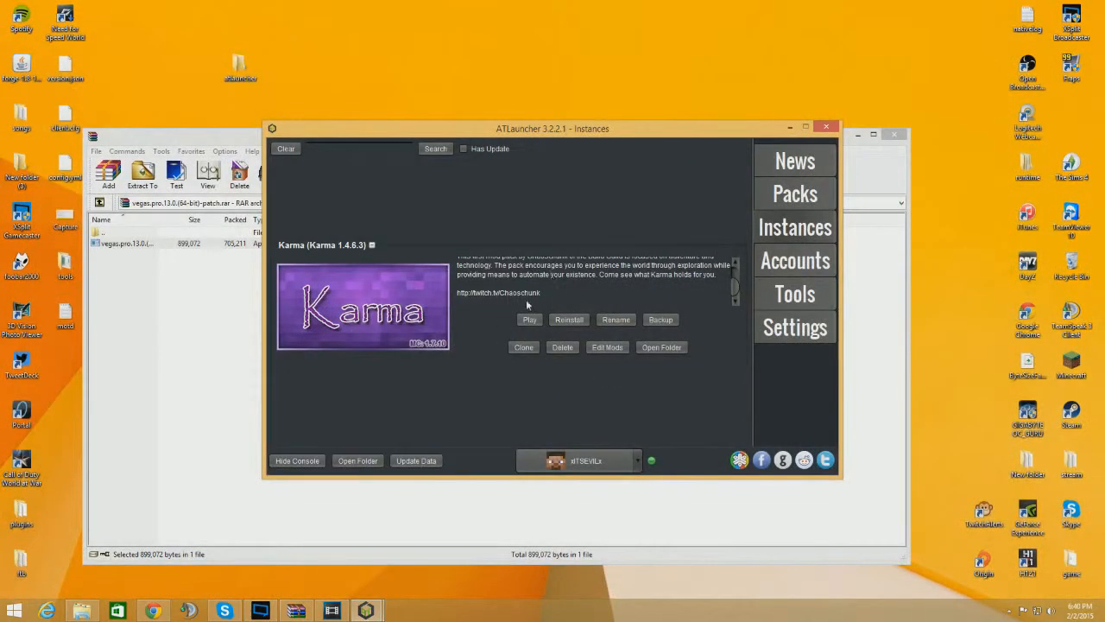
pyautogui.click(296, 609)
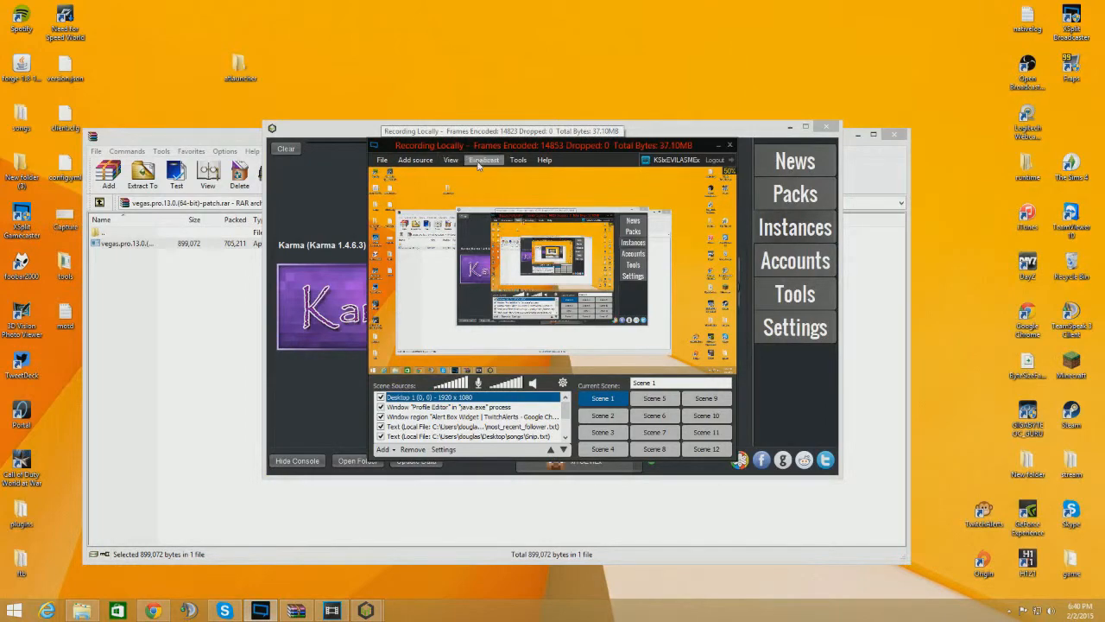